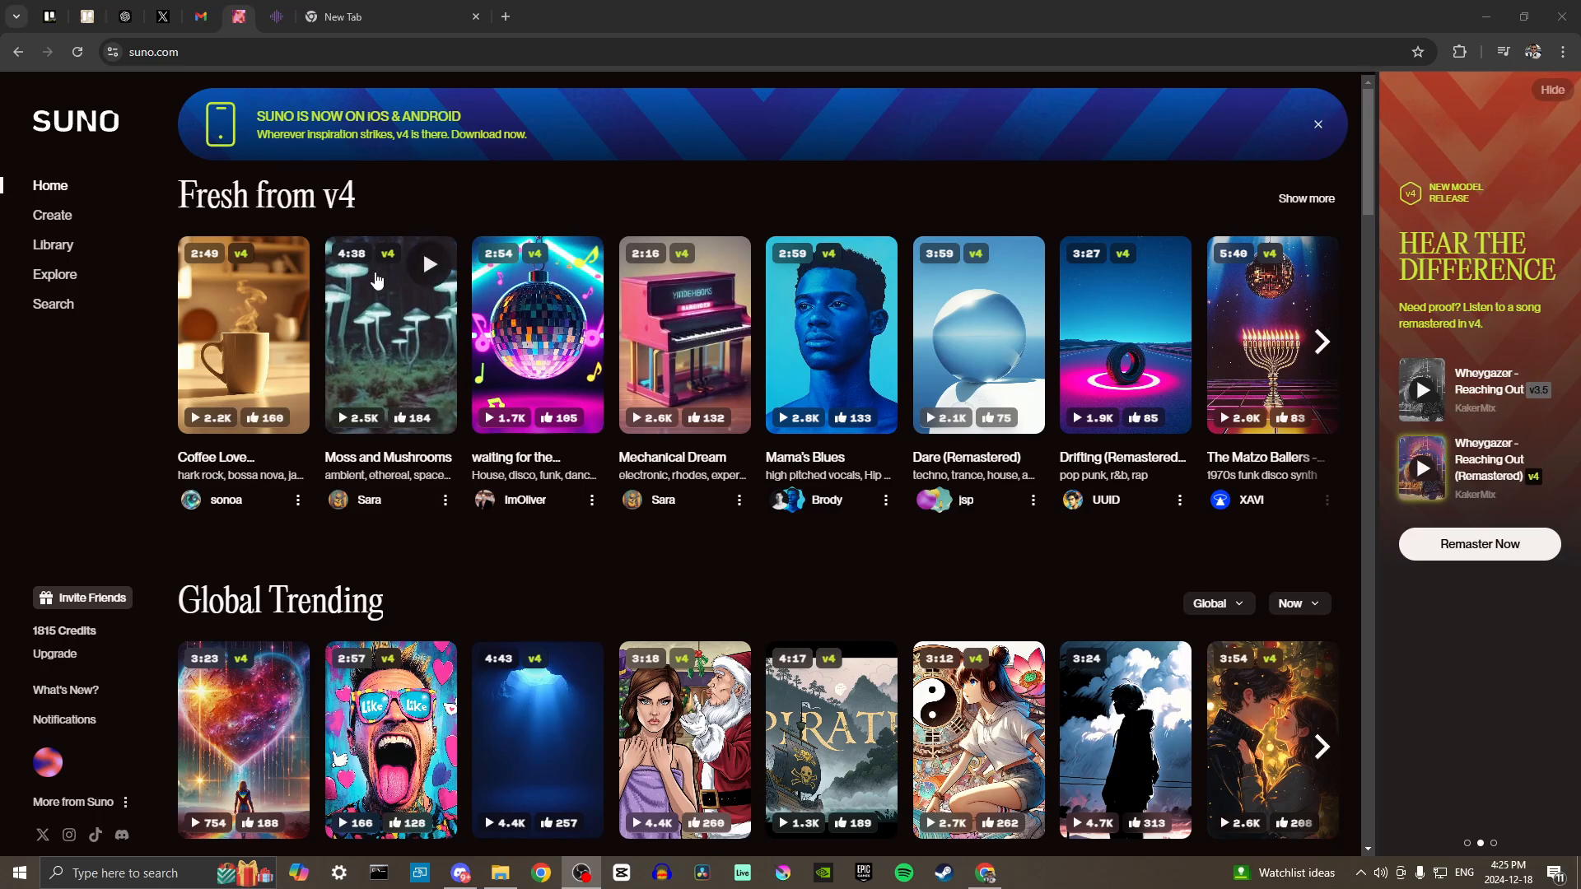
Open the song creation page and display the list of available personas.
mouse_move(239, 282)
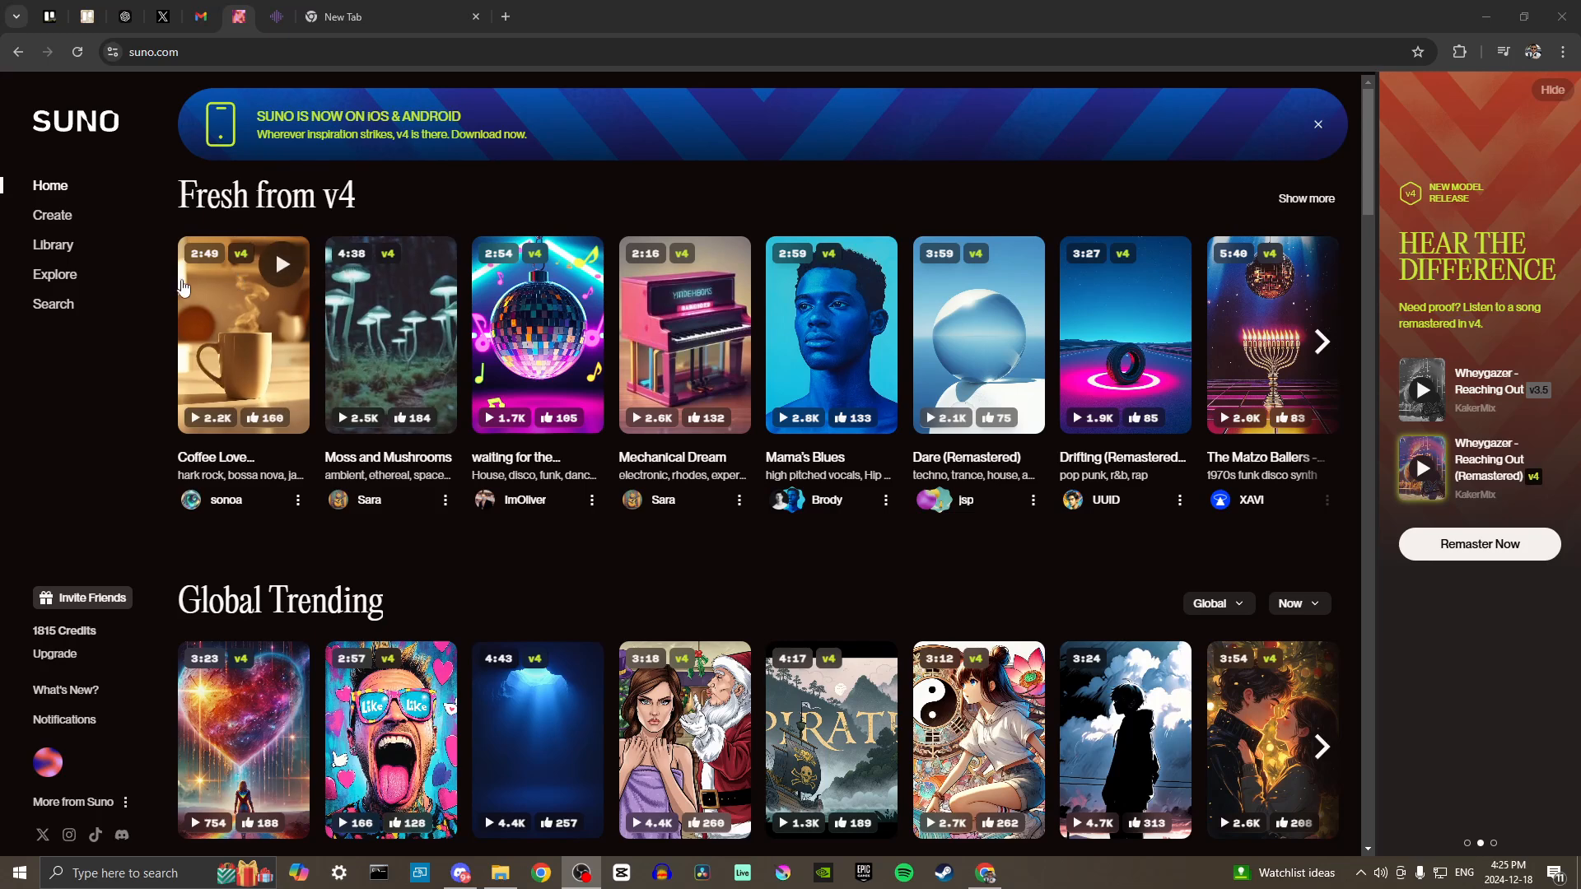
click(56, 219)
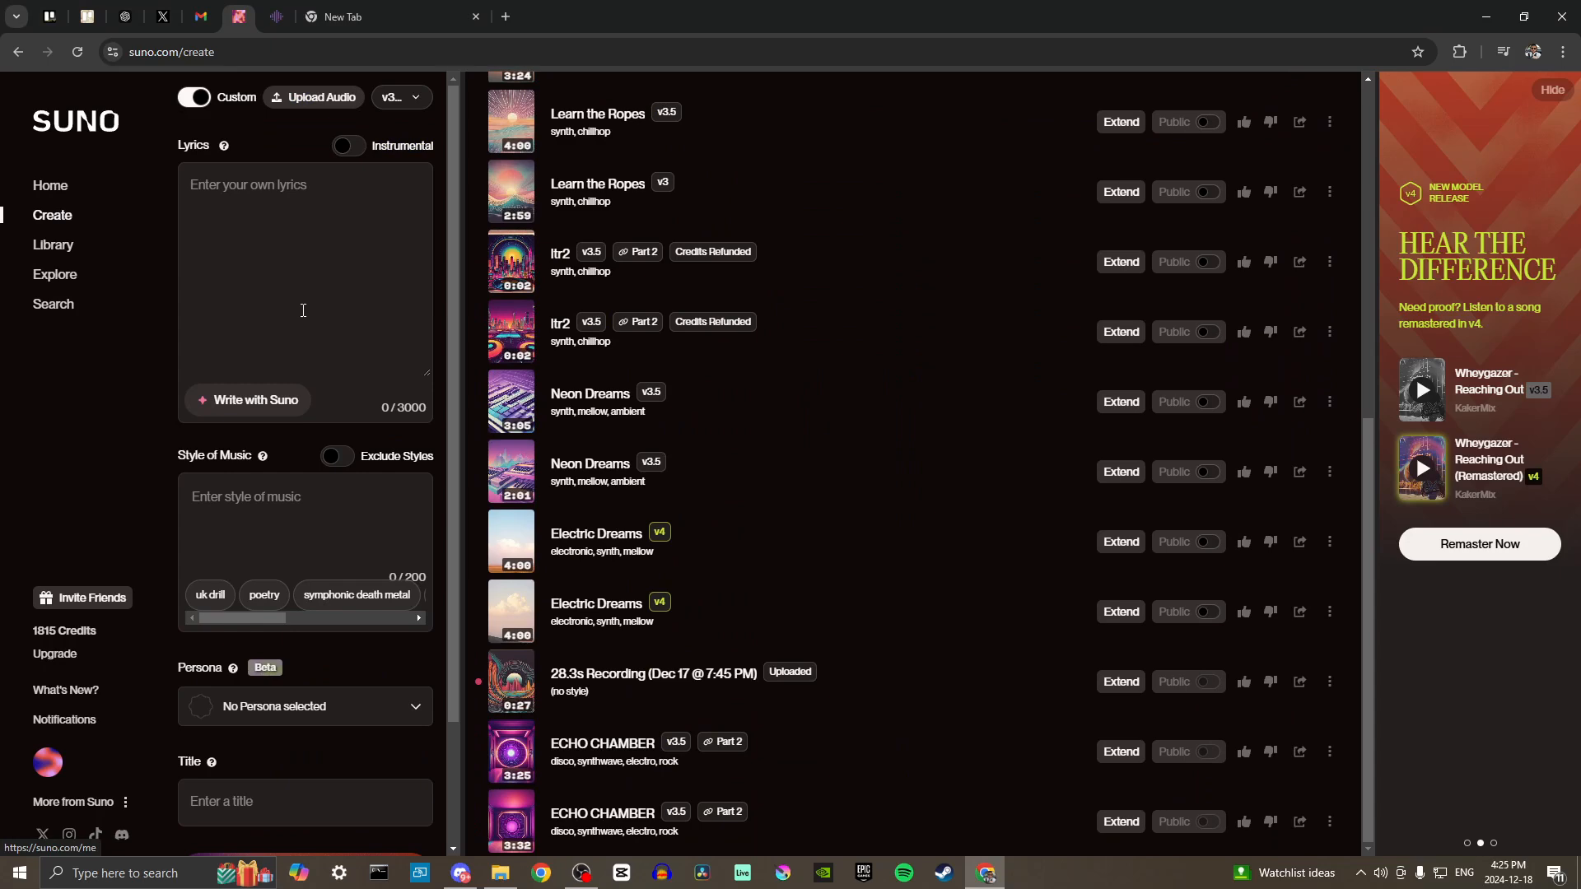
scroll(379, 428, down, 1)
scroll(379, 428, down, 1)
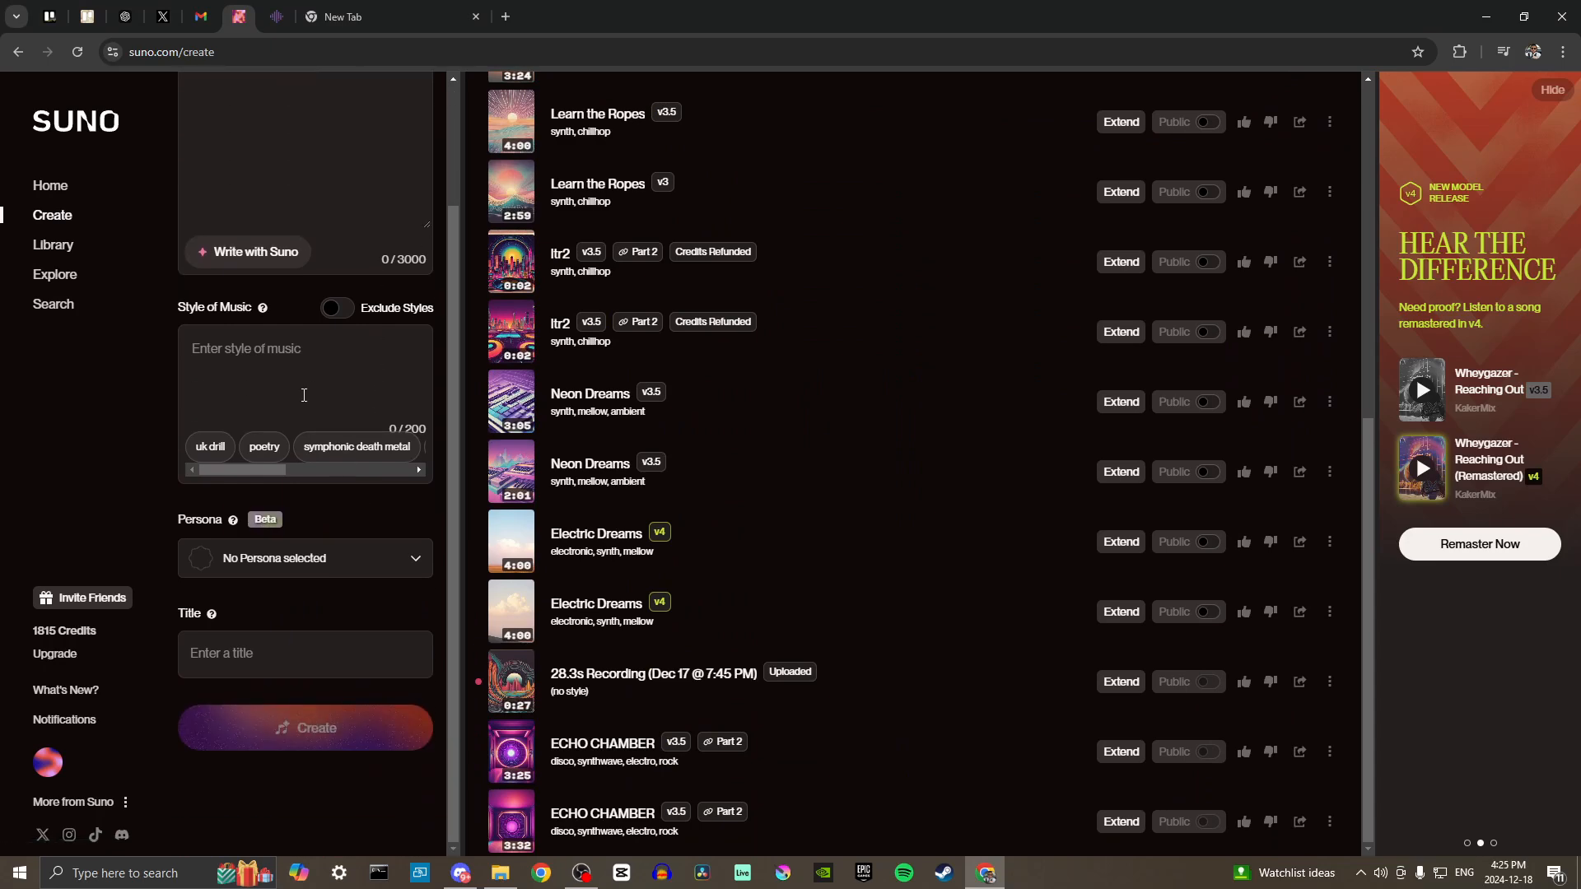
scroll(304, 396, up, 2)
scroll(288, 370, down, 2)
click(365, 565)
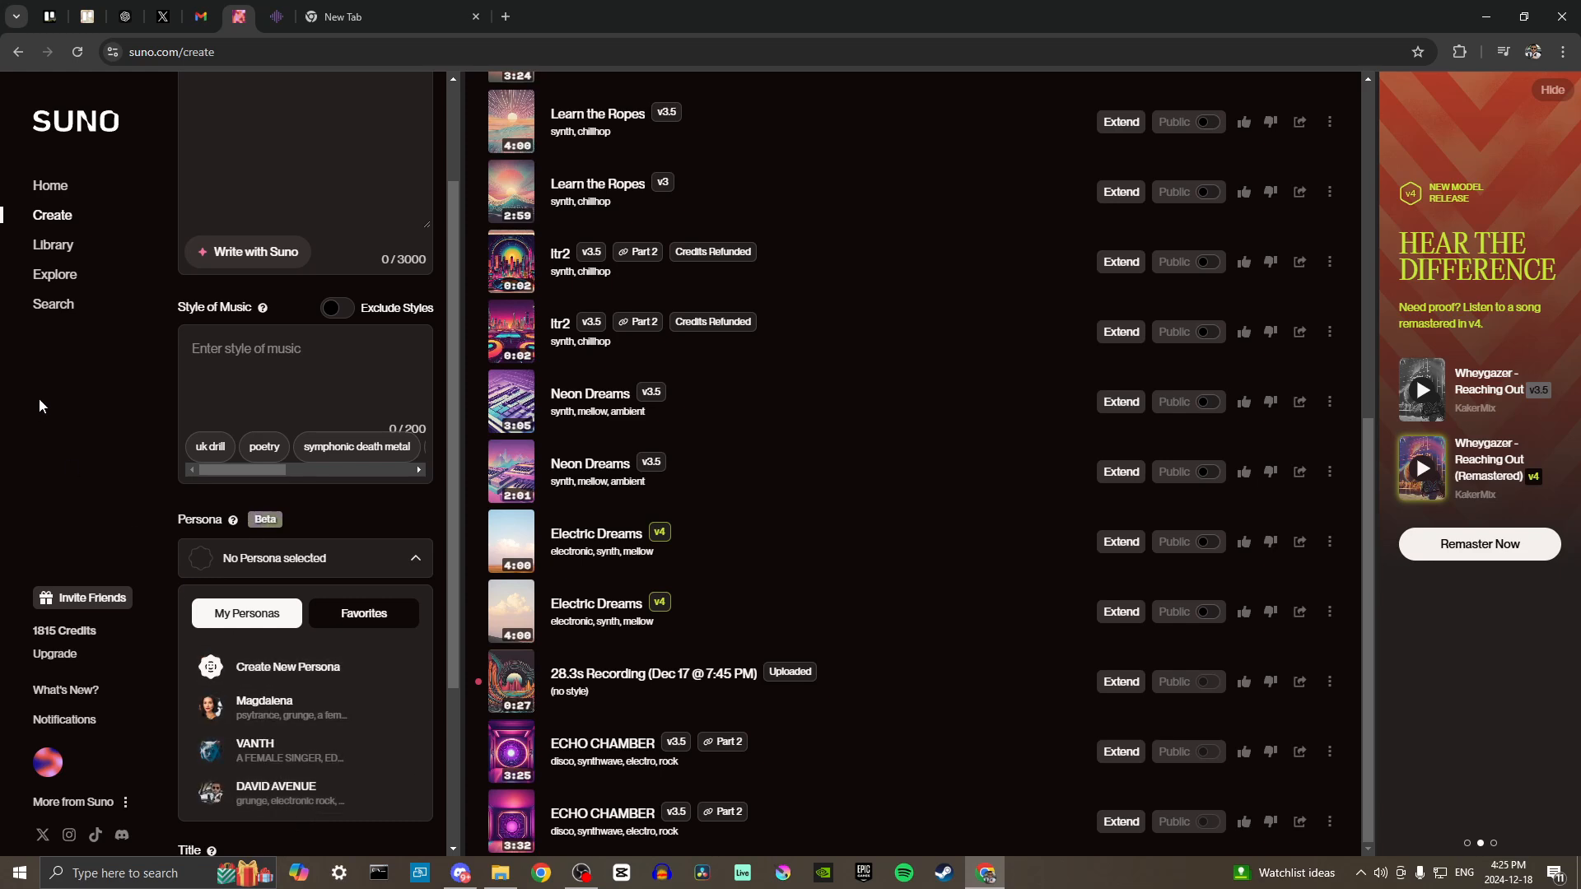
Open the DAVID AVENUE persona from the library's personas and view its management options and source song.
click(69, 247)
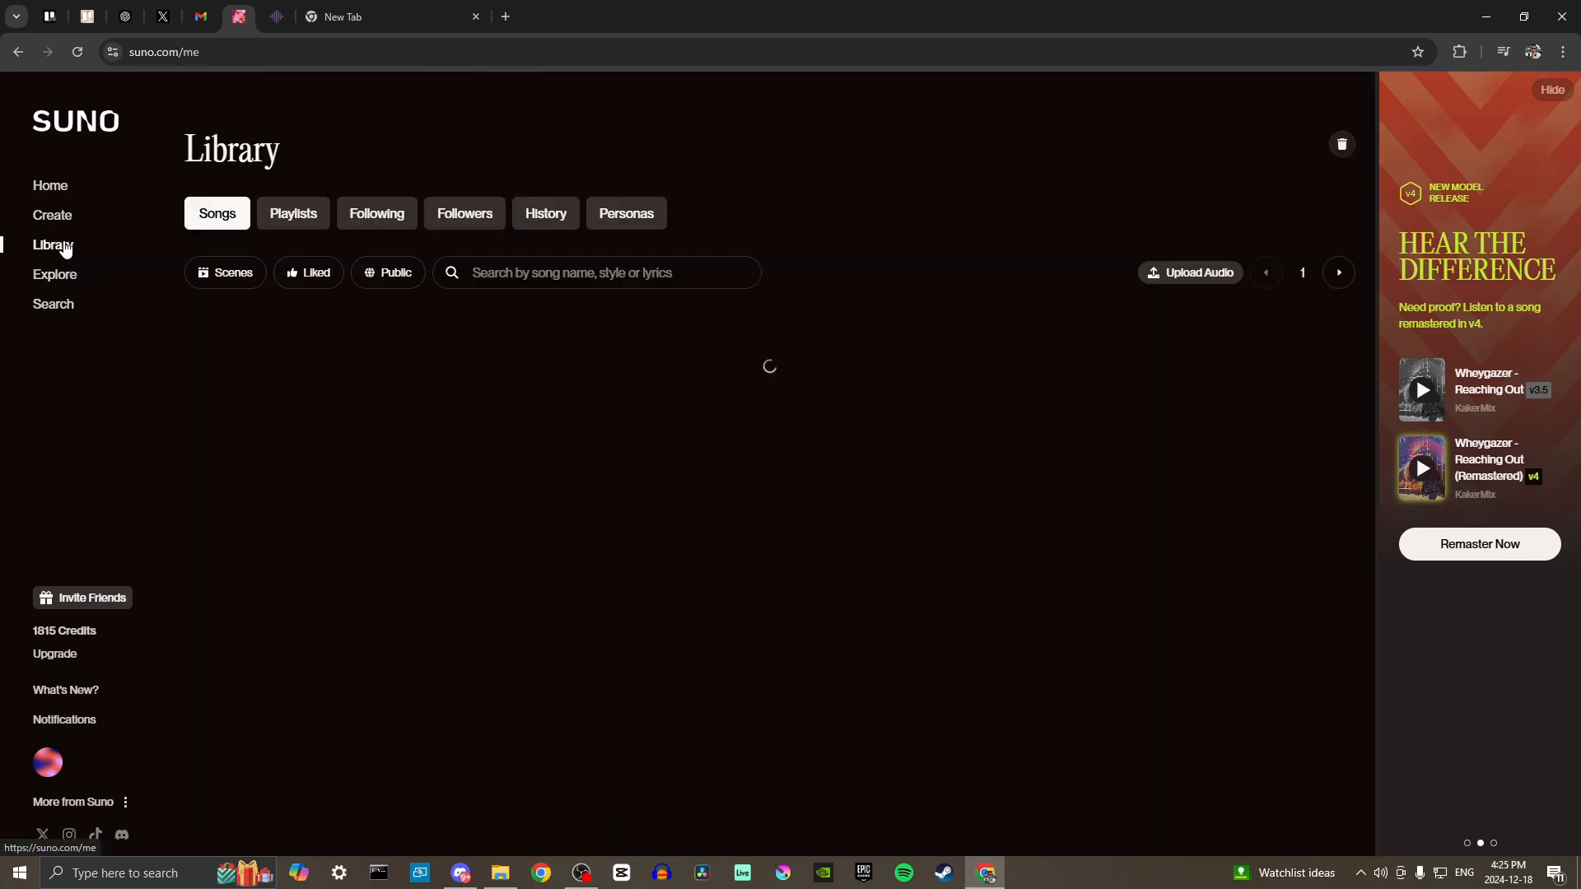
click(637, 217)
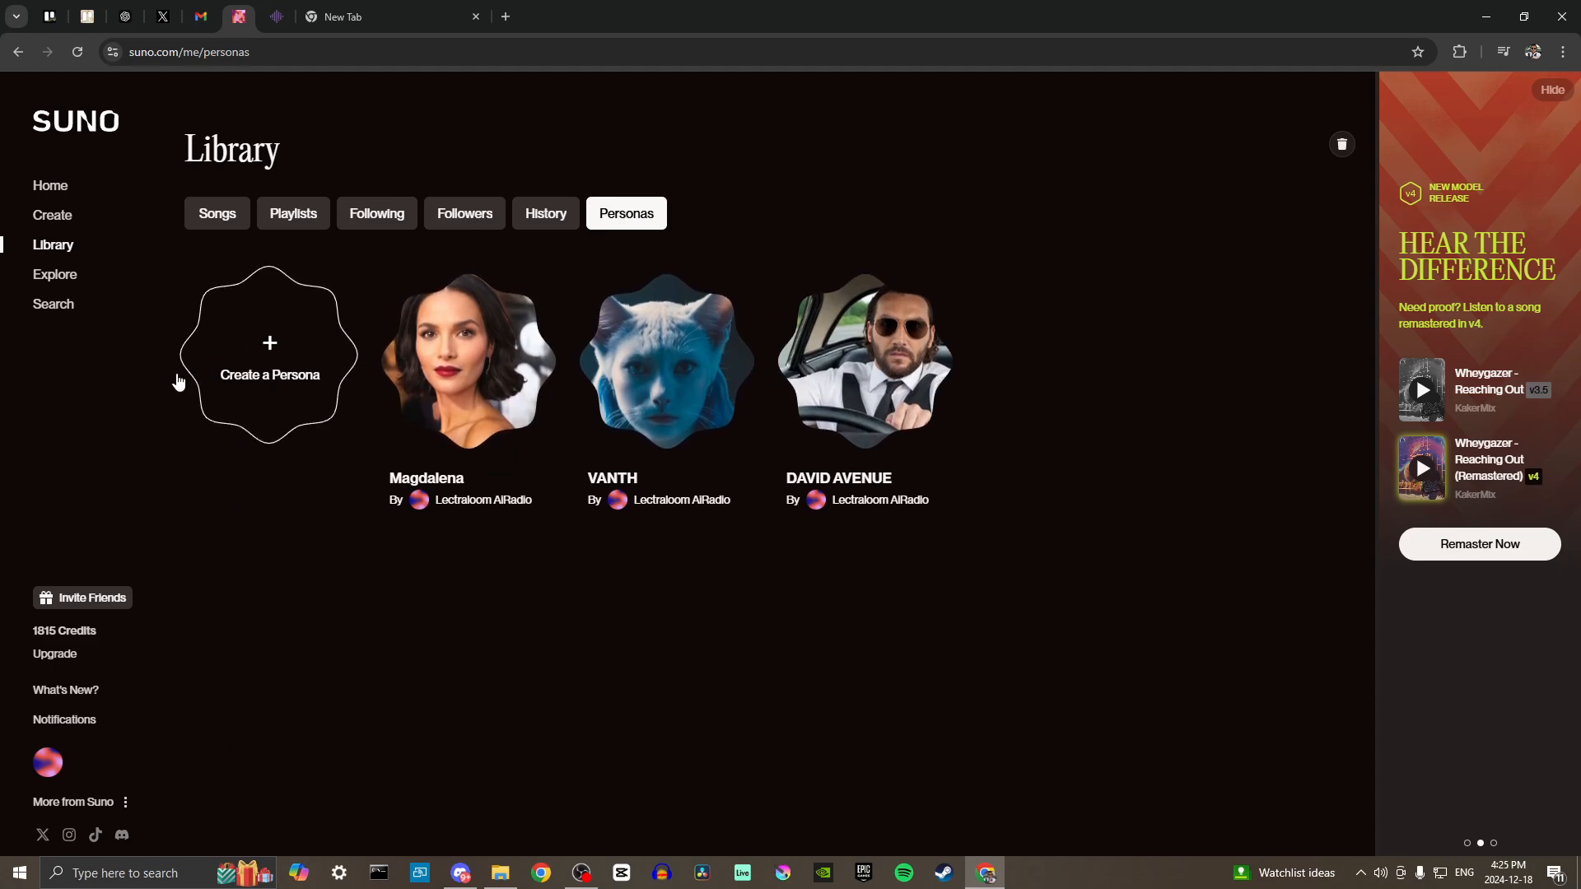
click(848, 372)
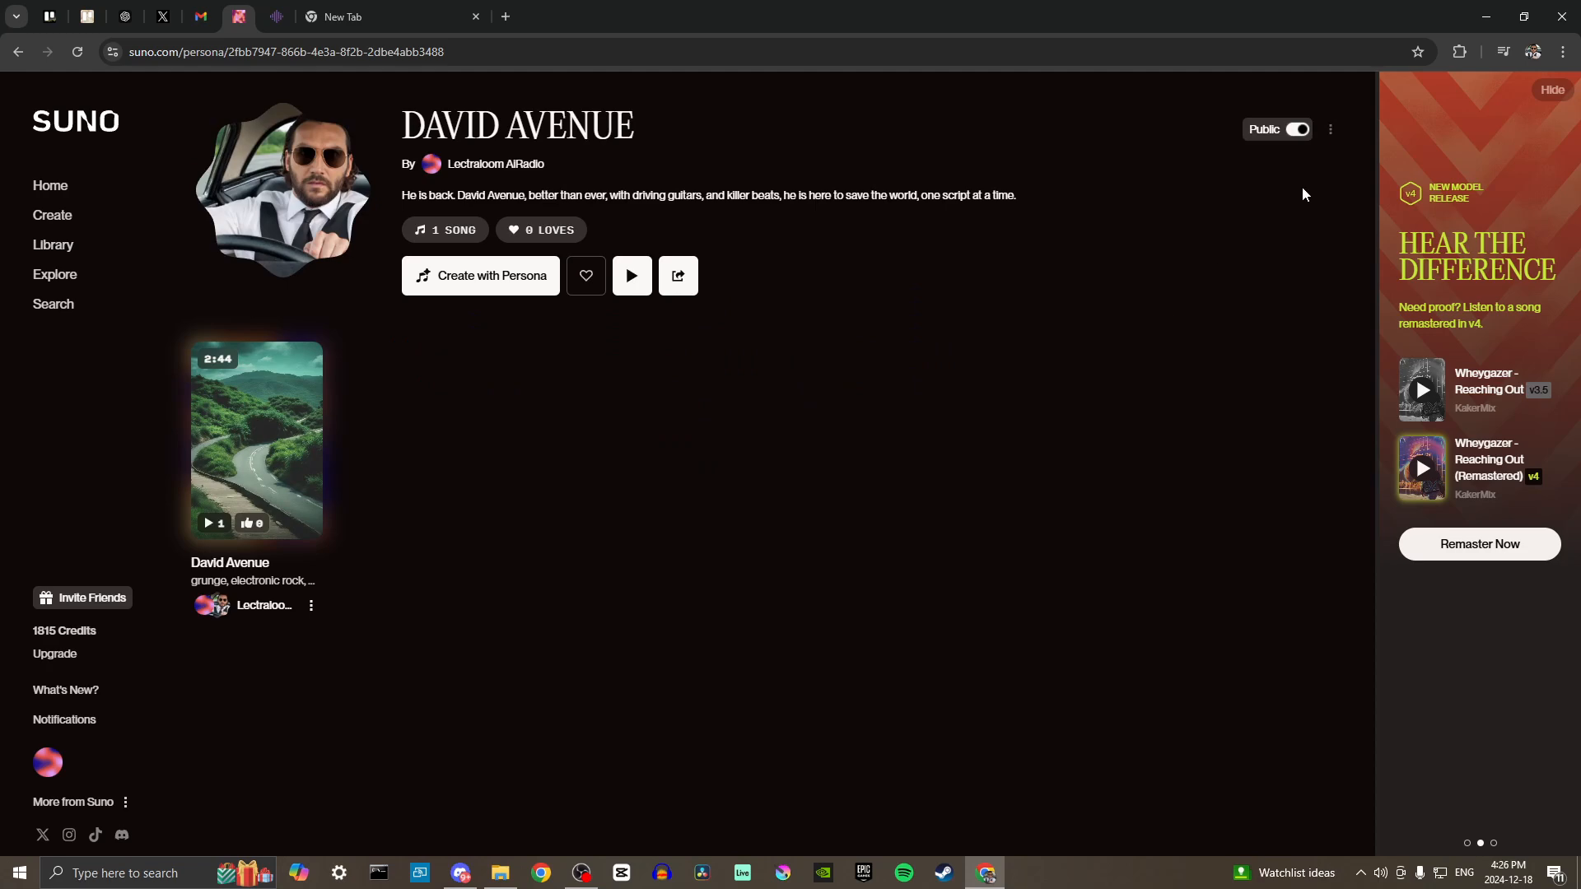
click(1332, 133)
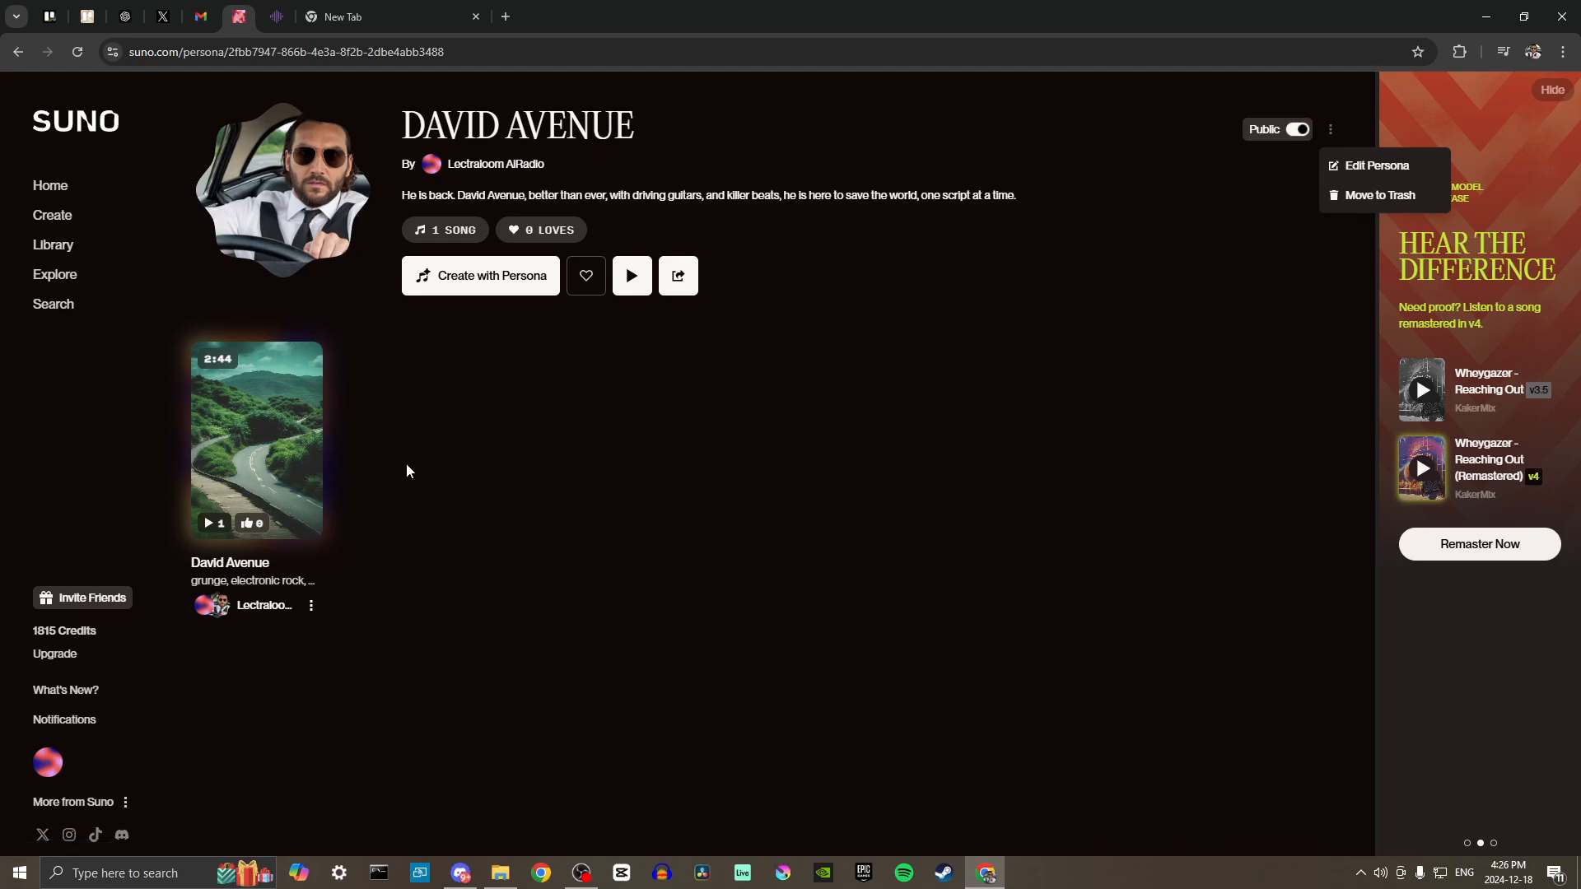
mouse_move(283, 455)
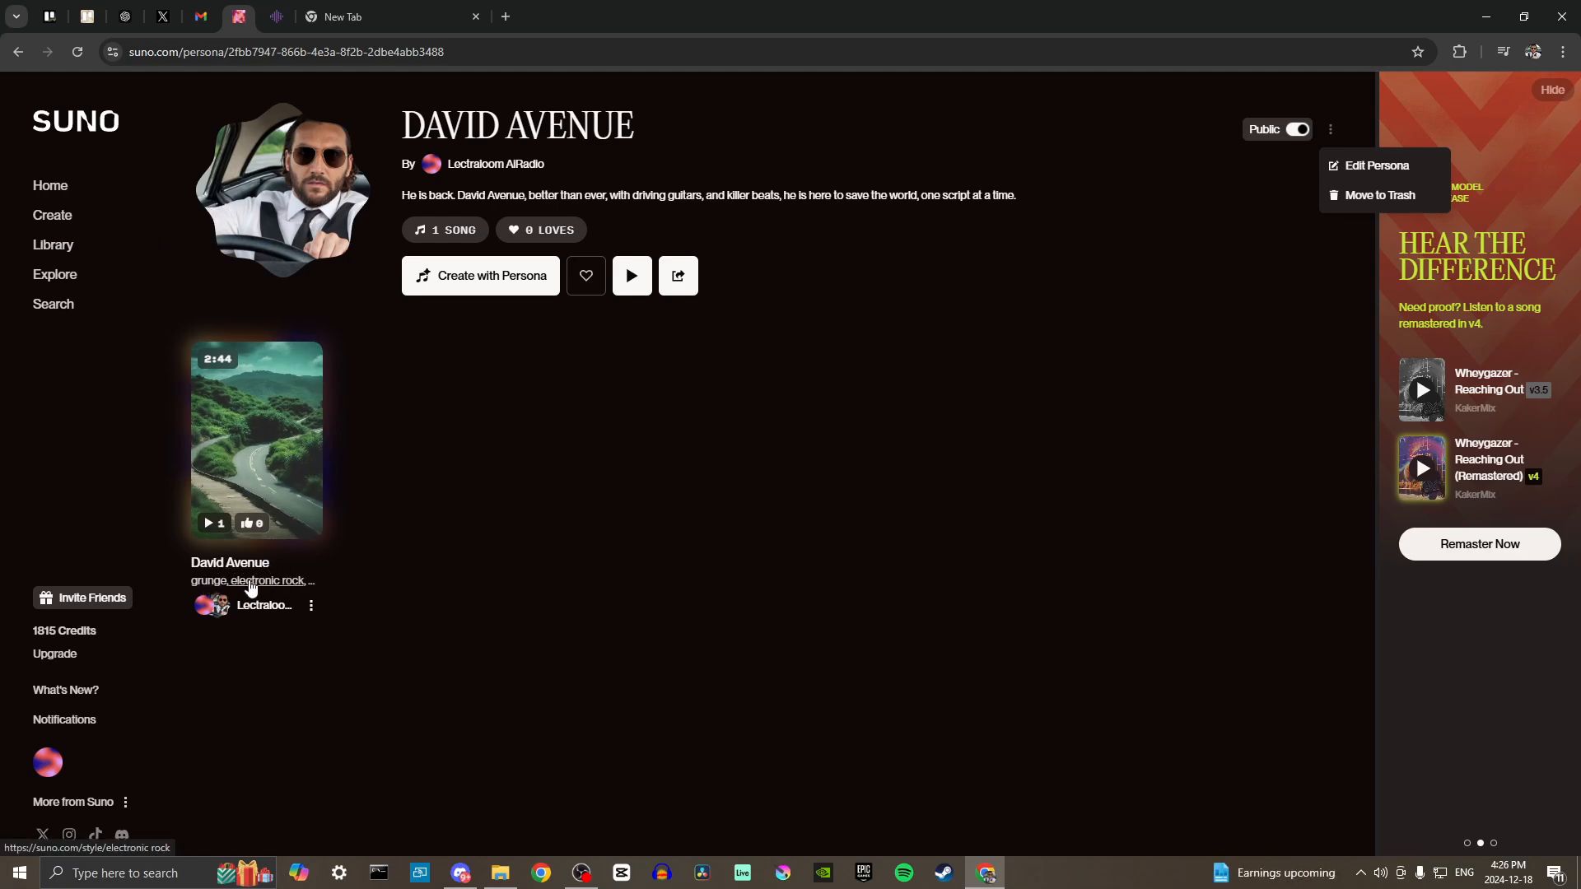
Return to song creation and select the DAVID AVENUE persona for the new song.
click(52, 217)
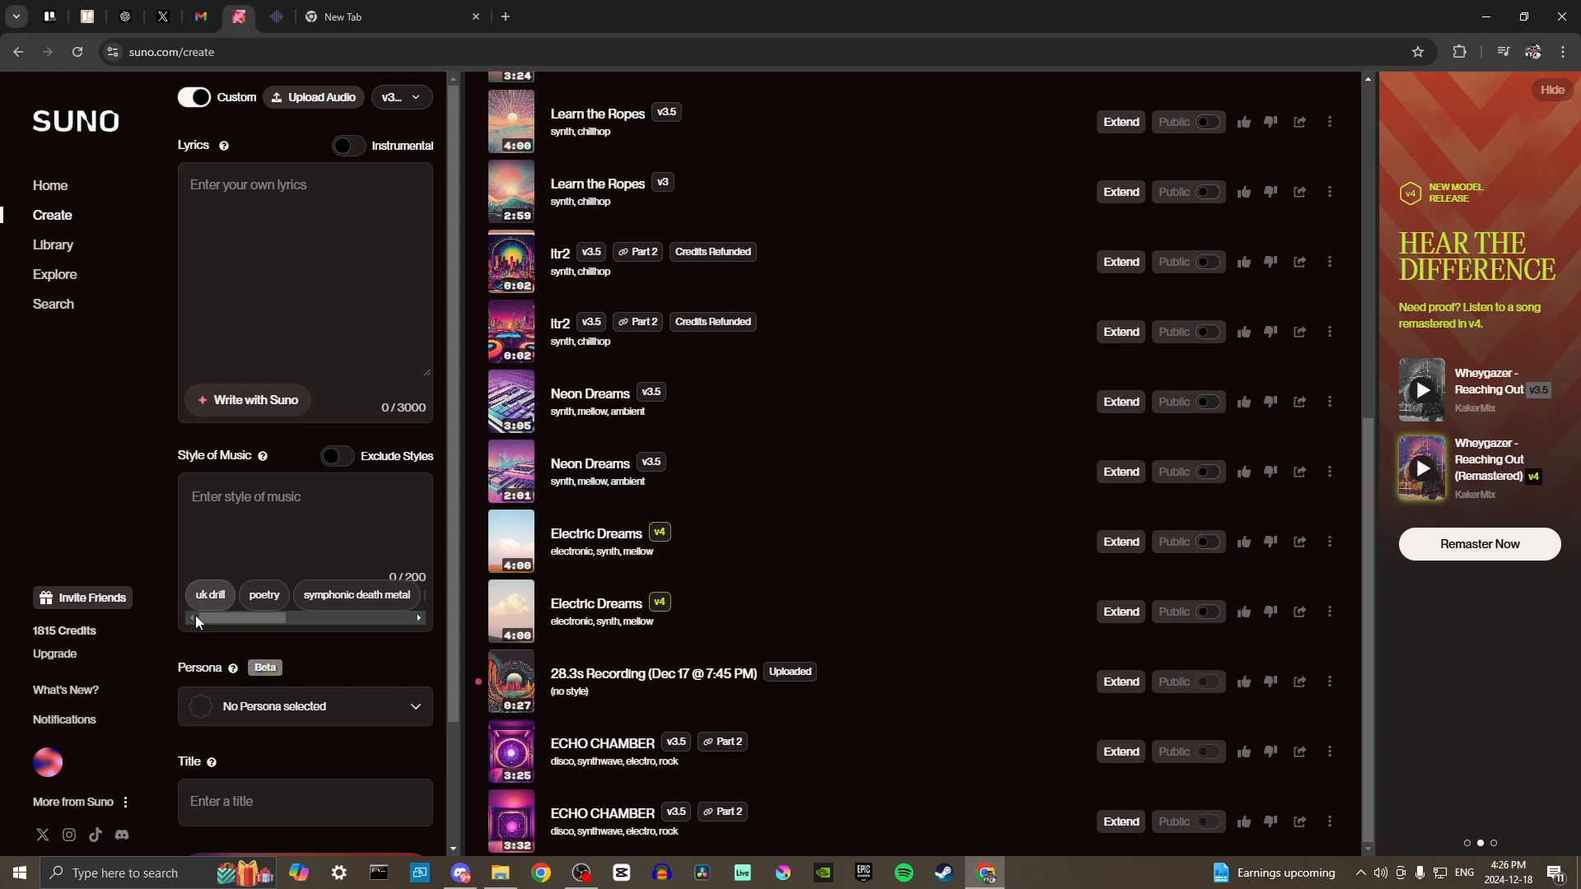
click(201, 706)
scroll(206, 634, down, 2)
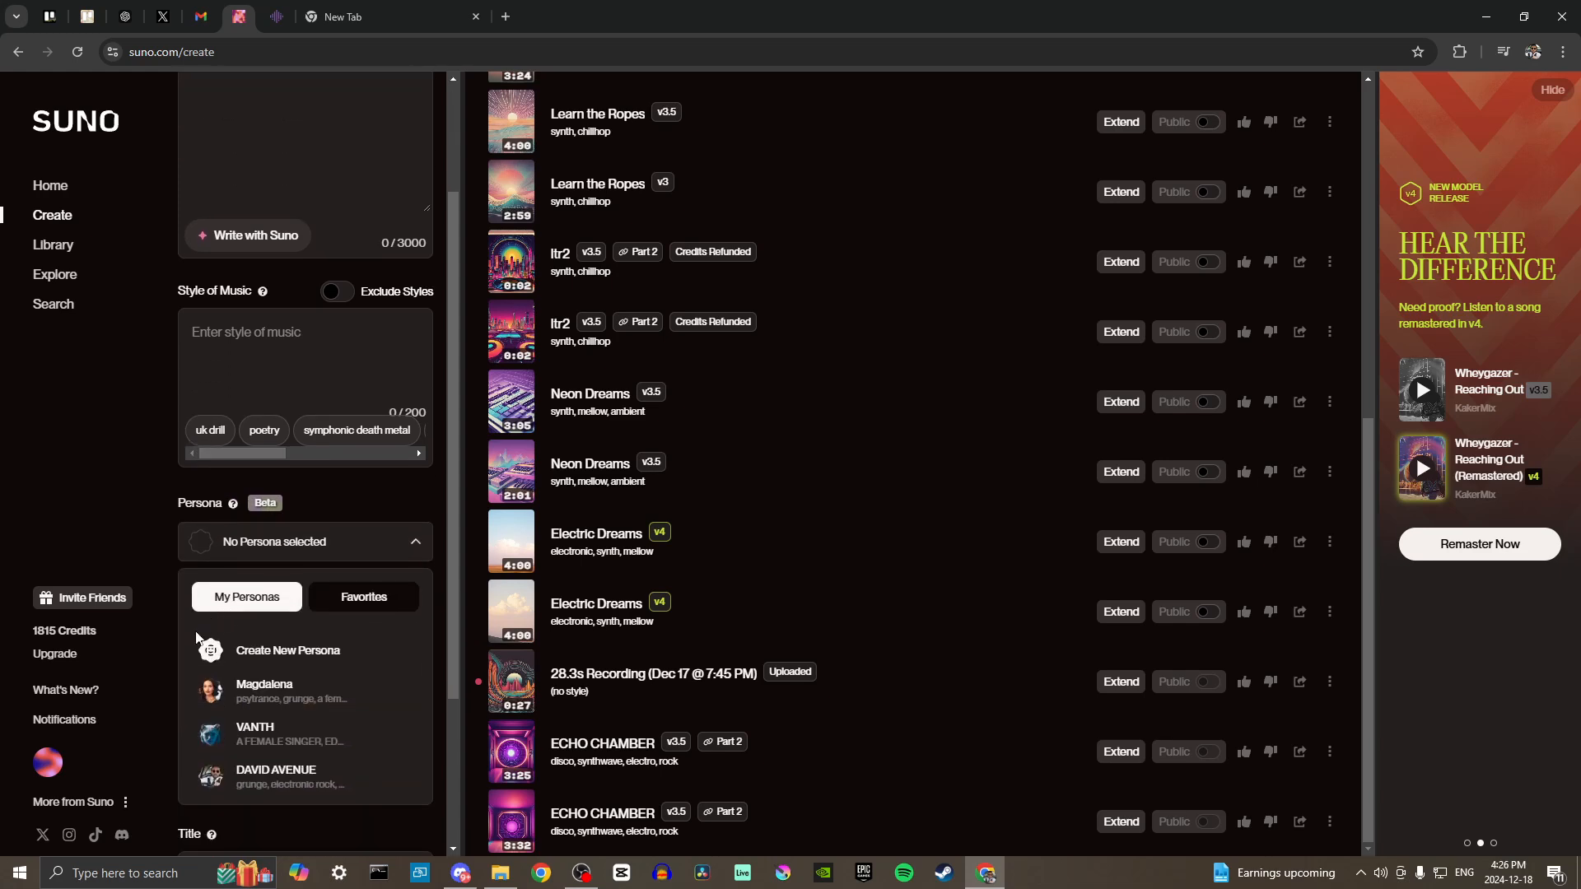
click(304, 787)
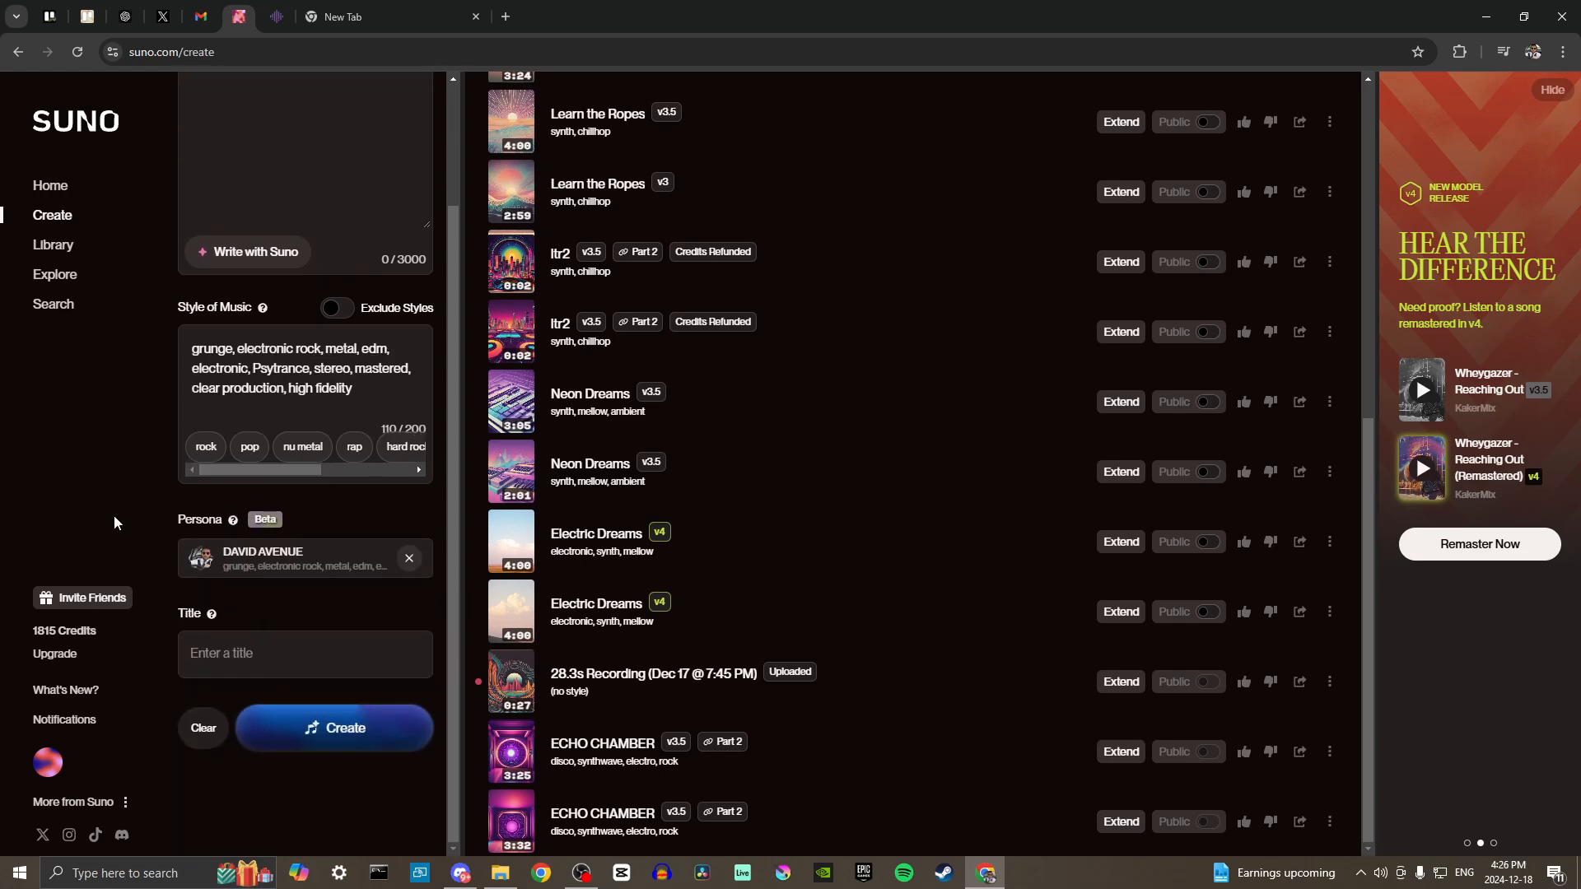
Generate surprise lyrics with the Classic lyrics model and accept the "A Day with My Cat" option.
scroll(166, 467, up, 2)
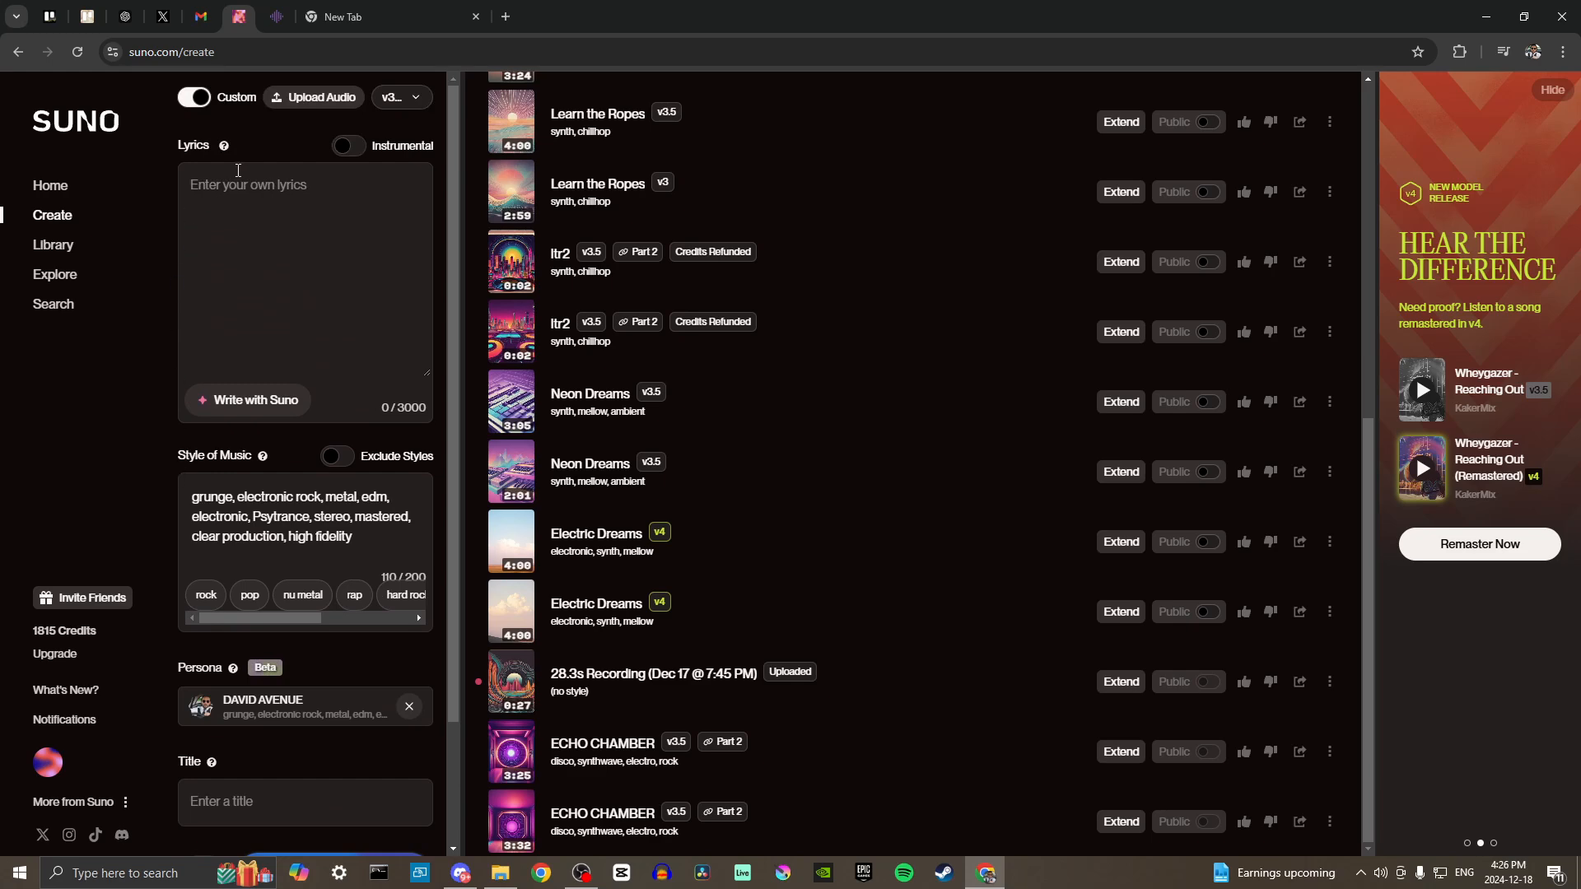
click(248, 409)
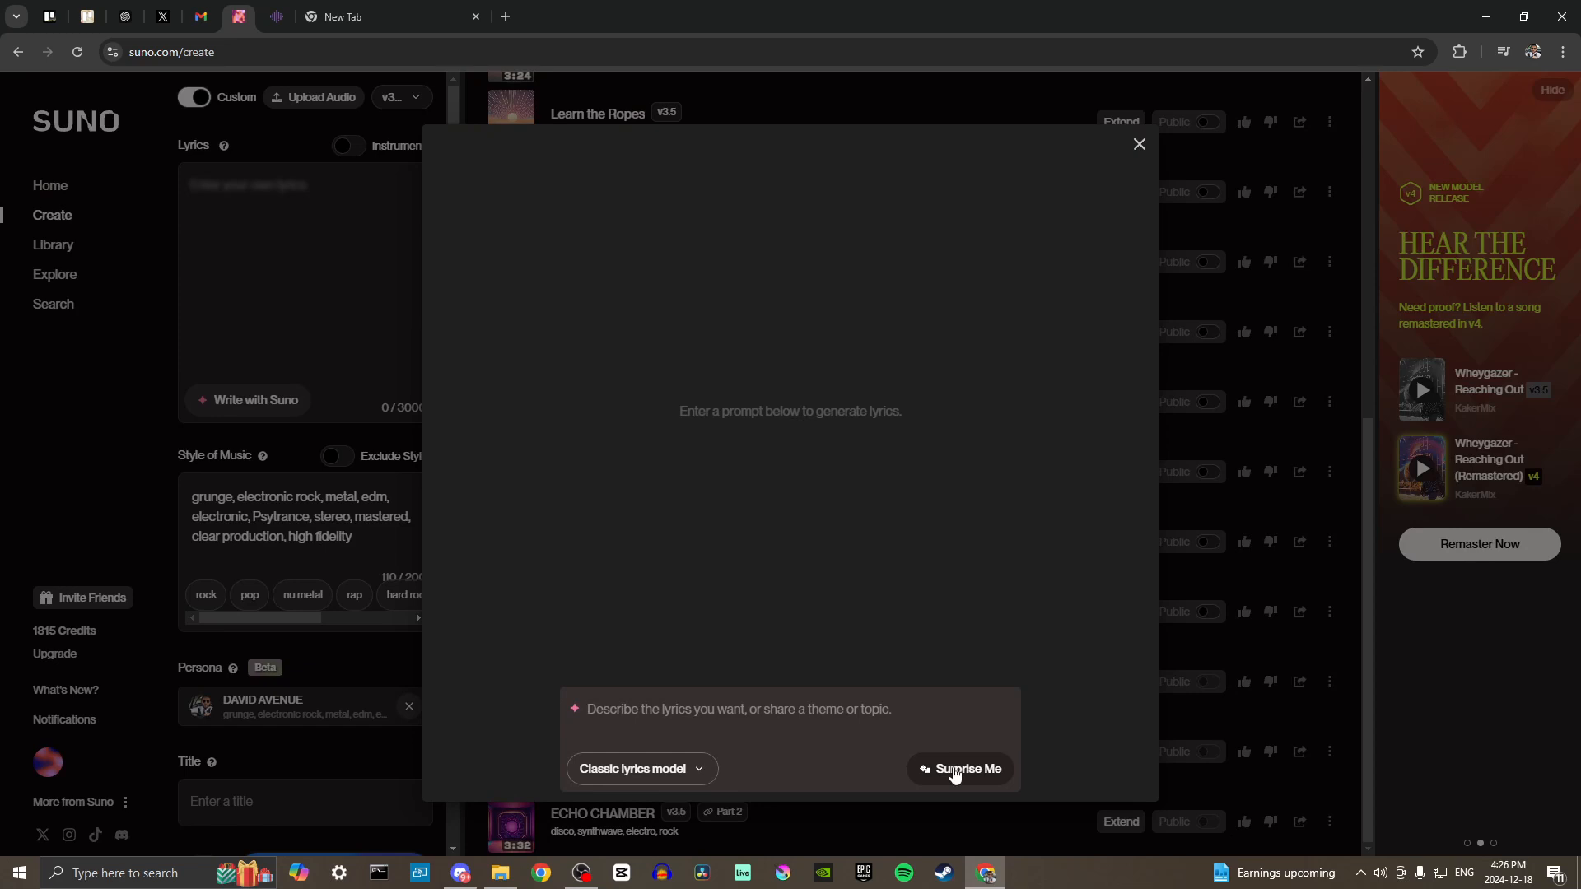
click(955, 772)
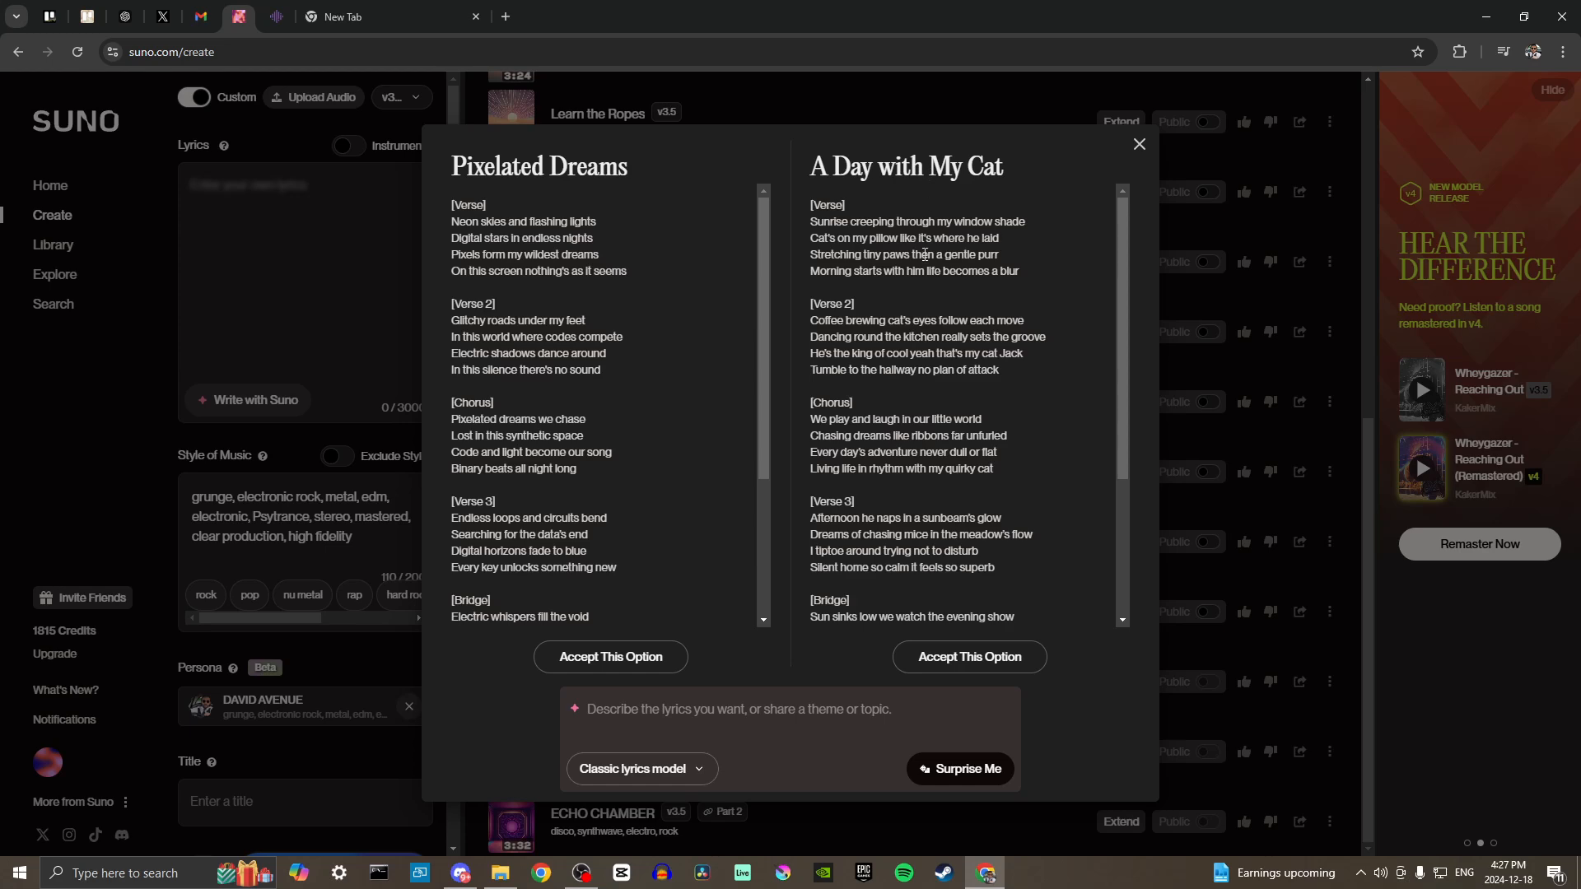
scroll(926, 364, down, 2)
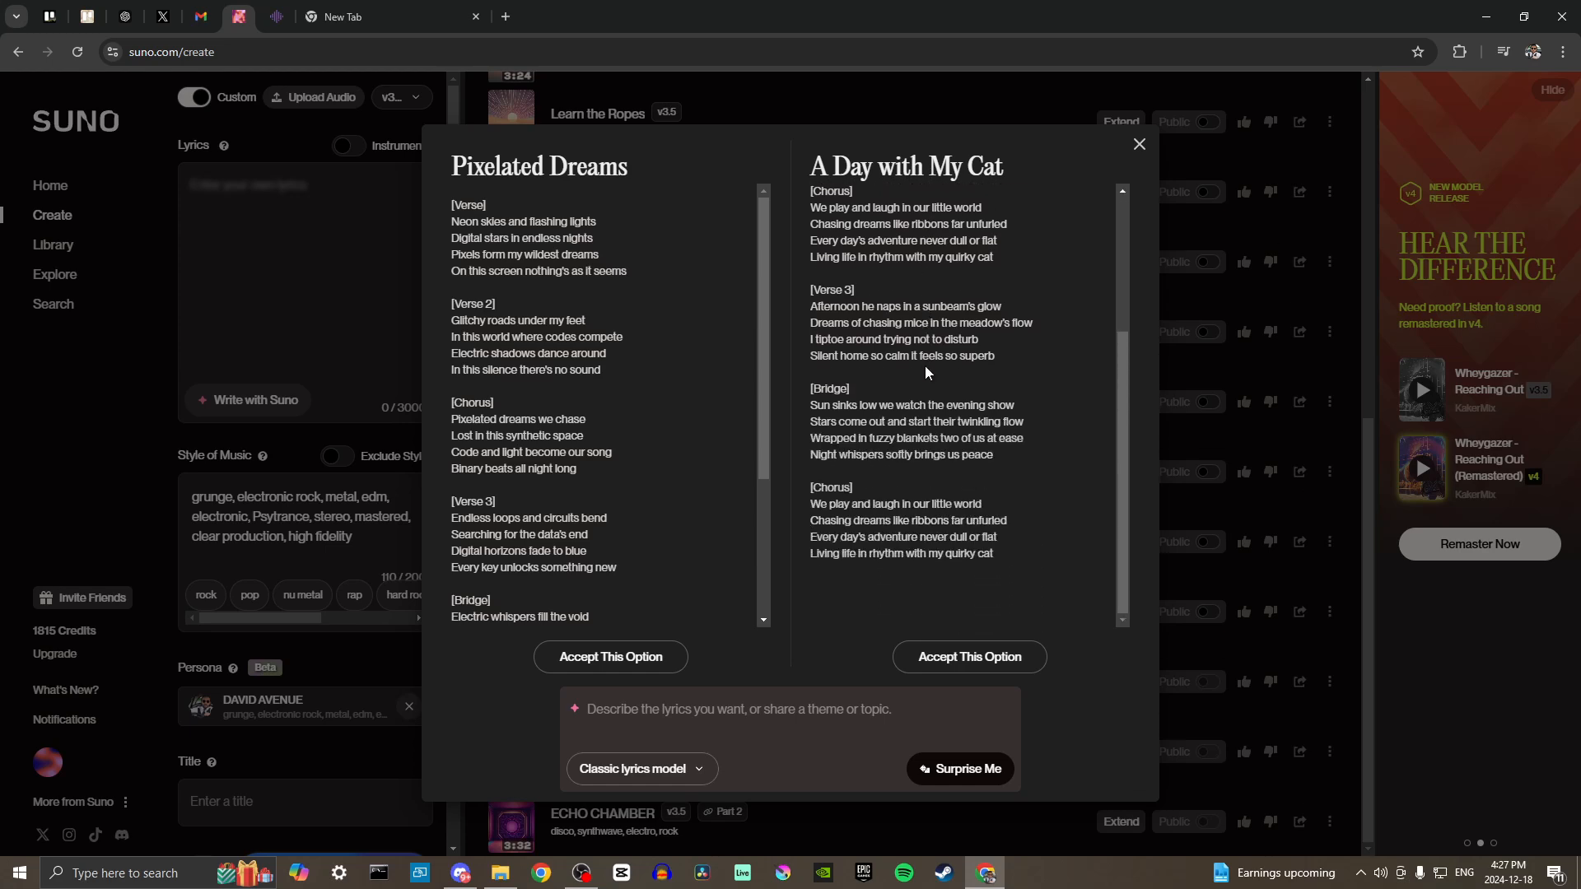
scroll(929, 379, up, 2)
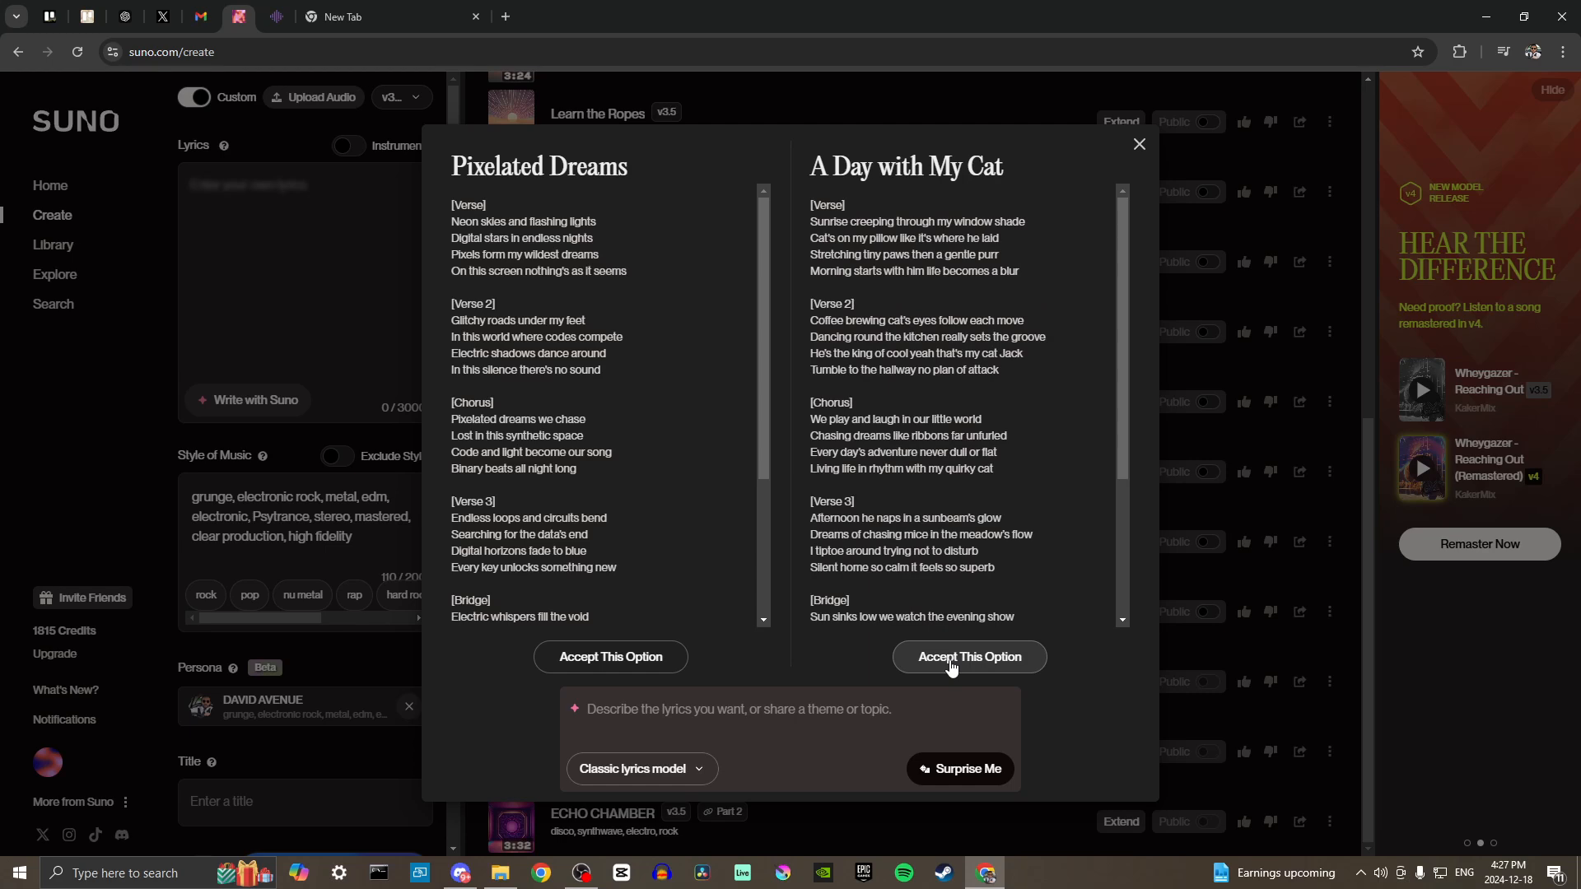
click(952, 663)
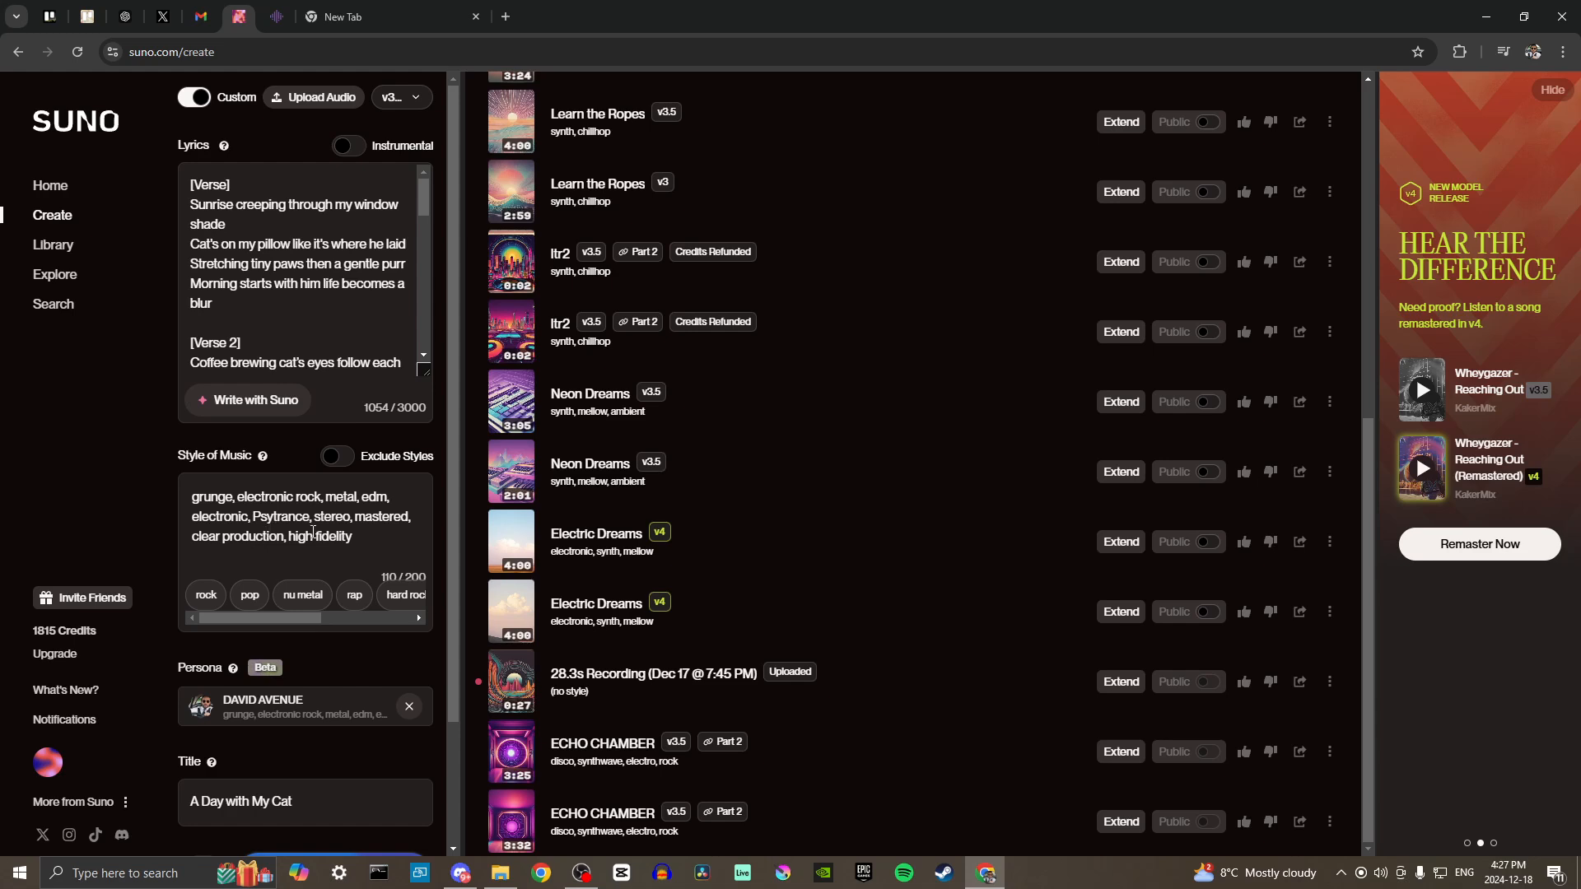
Generate "A Day with My Cat" with the DAVID AVENUE persona on the v3.5 model.
scroll(298, 481, down, 1)
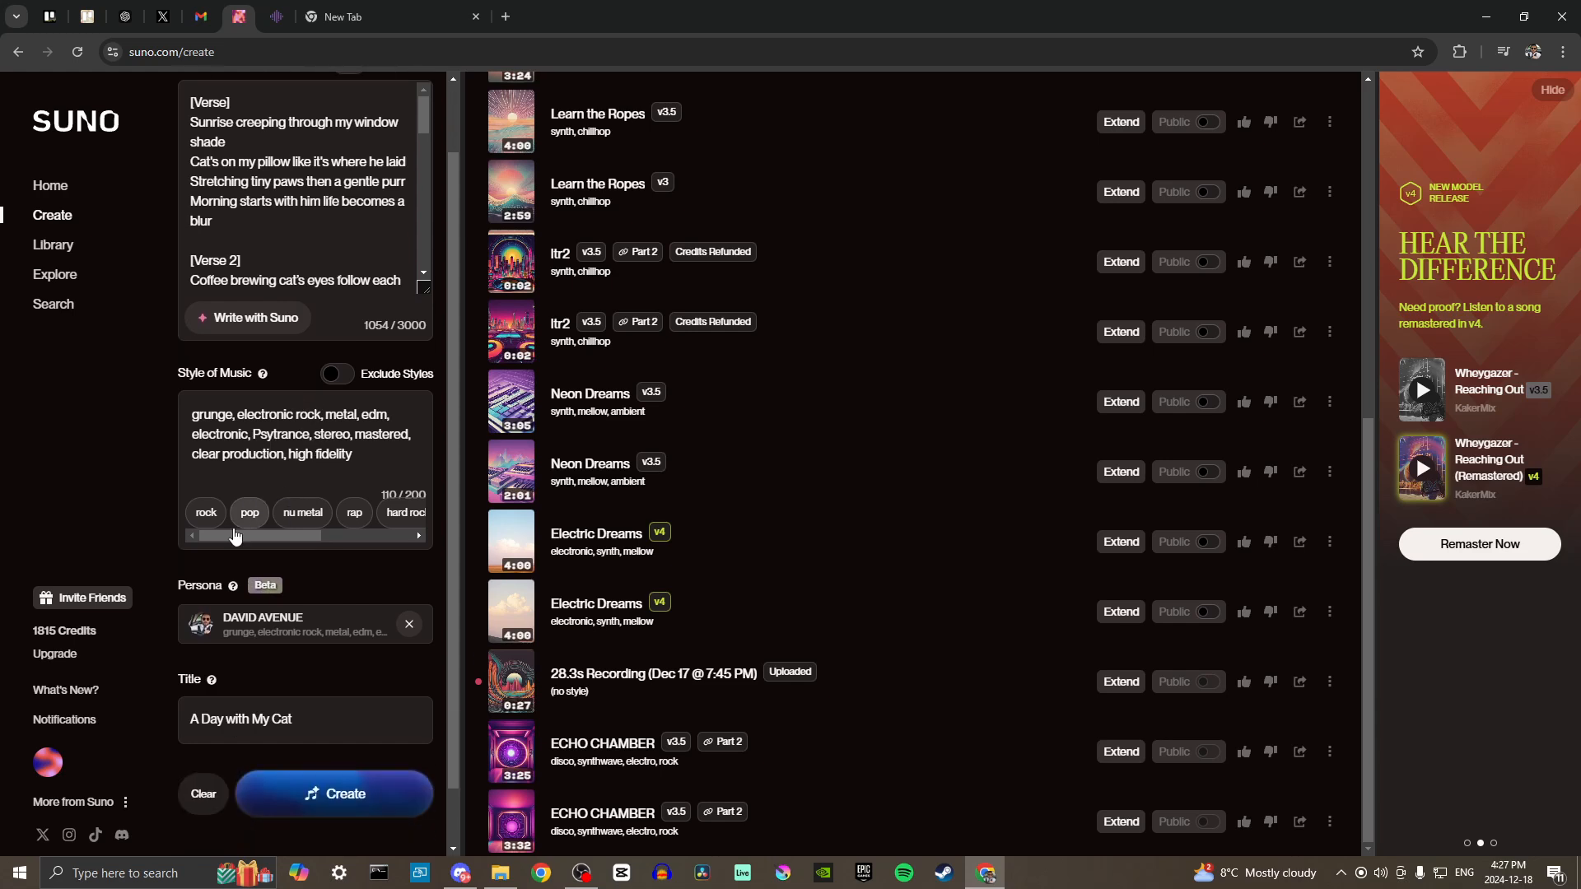
scroll(231, 568, down, 1)
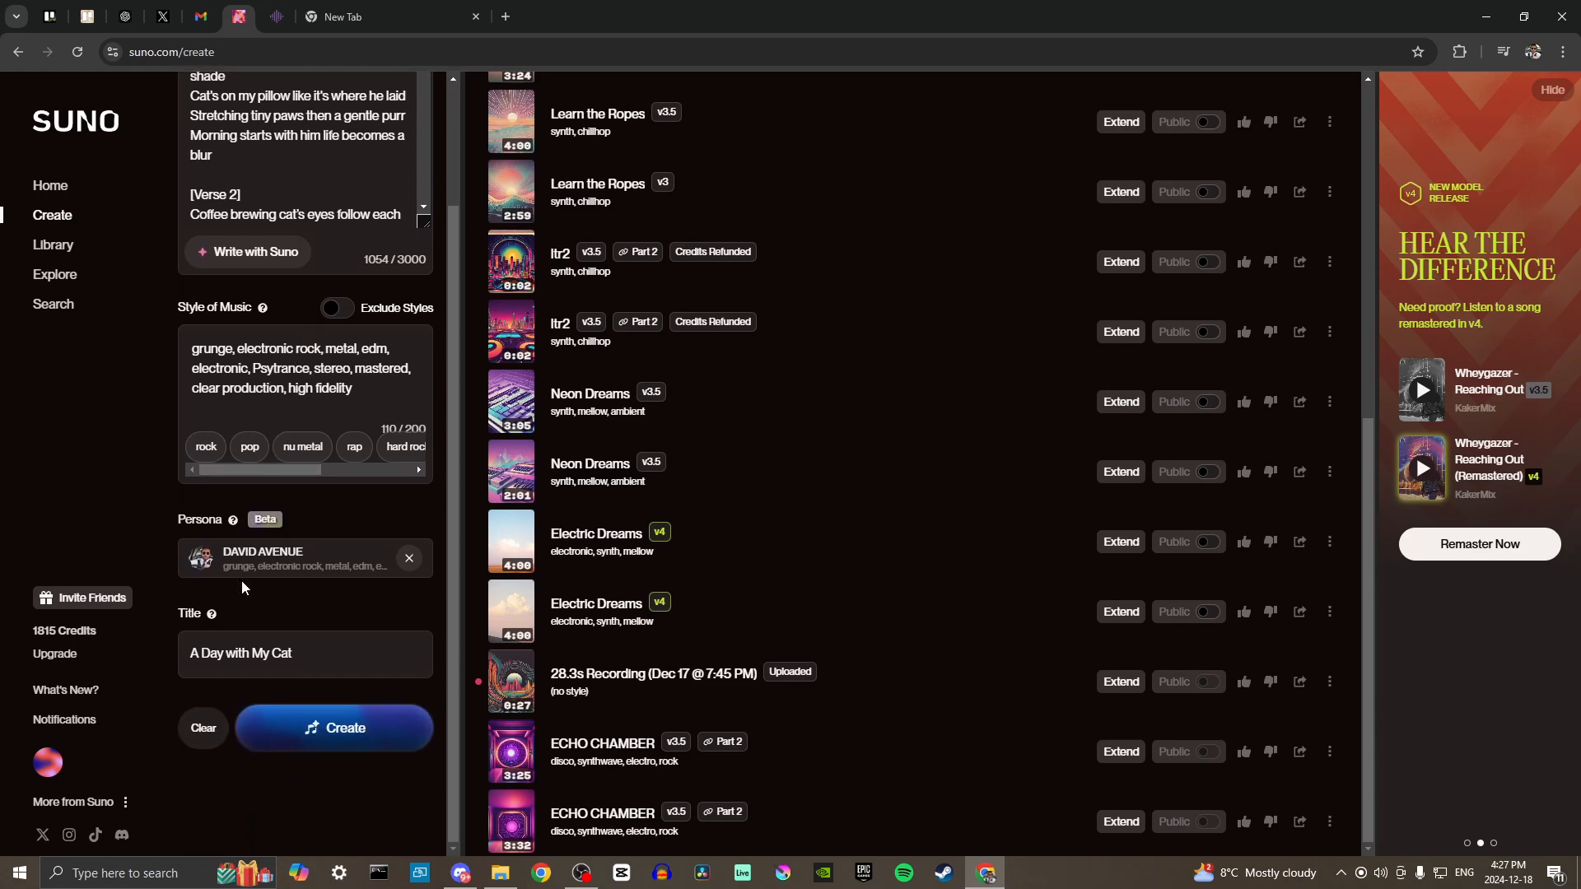
click(342, 741)
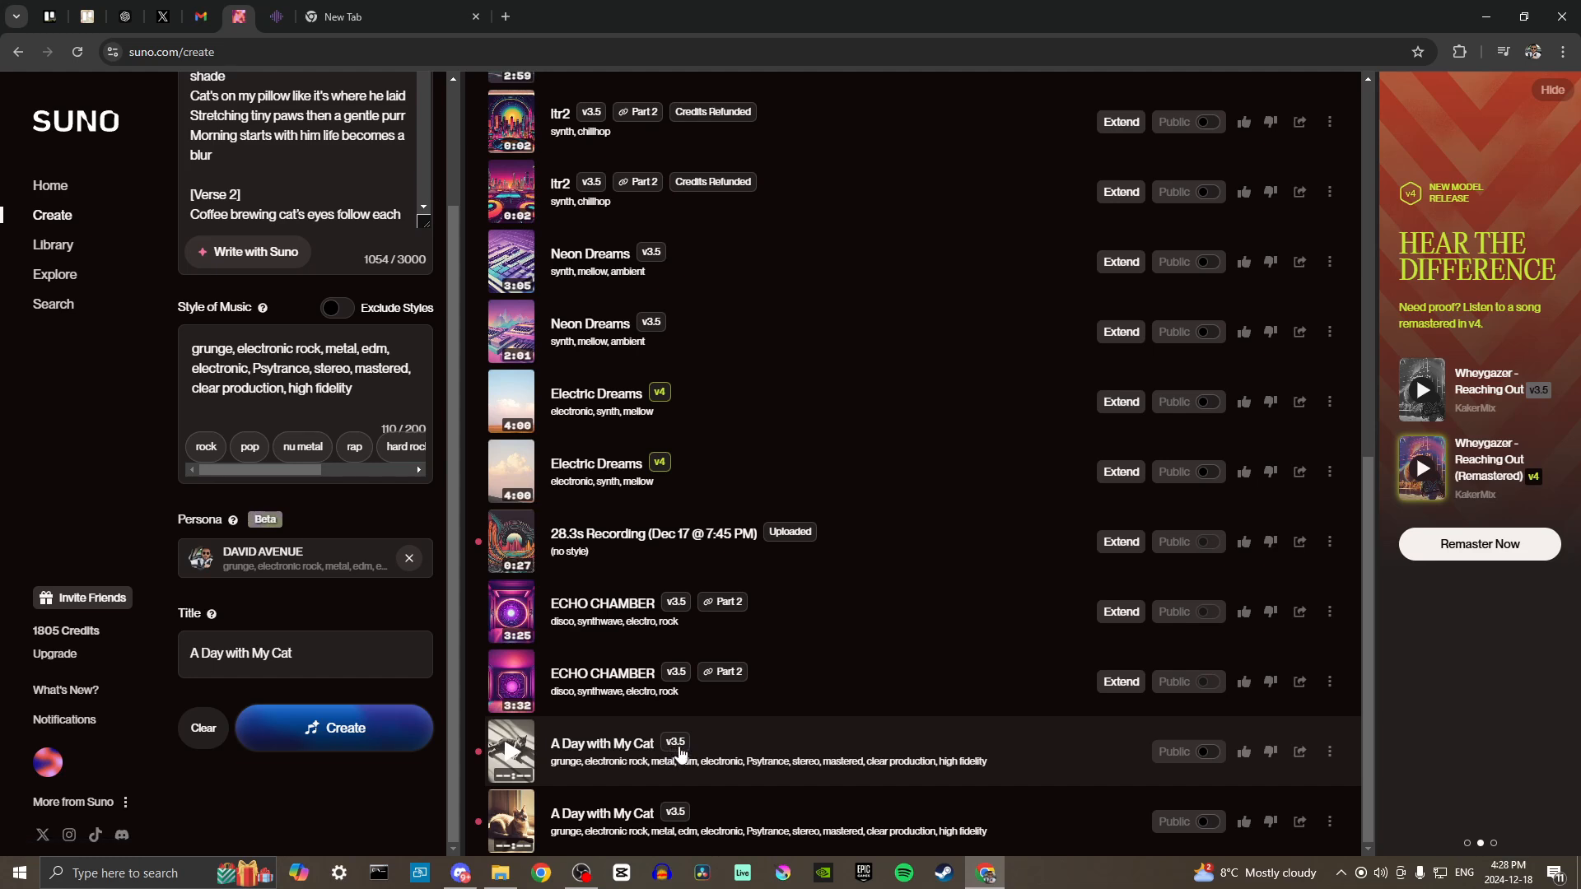
Switch the model version to v4 and generate "A Day with My Cat" again with the same persona and lyrics.
scroll(334, 461, up, 2)
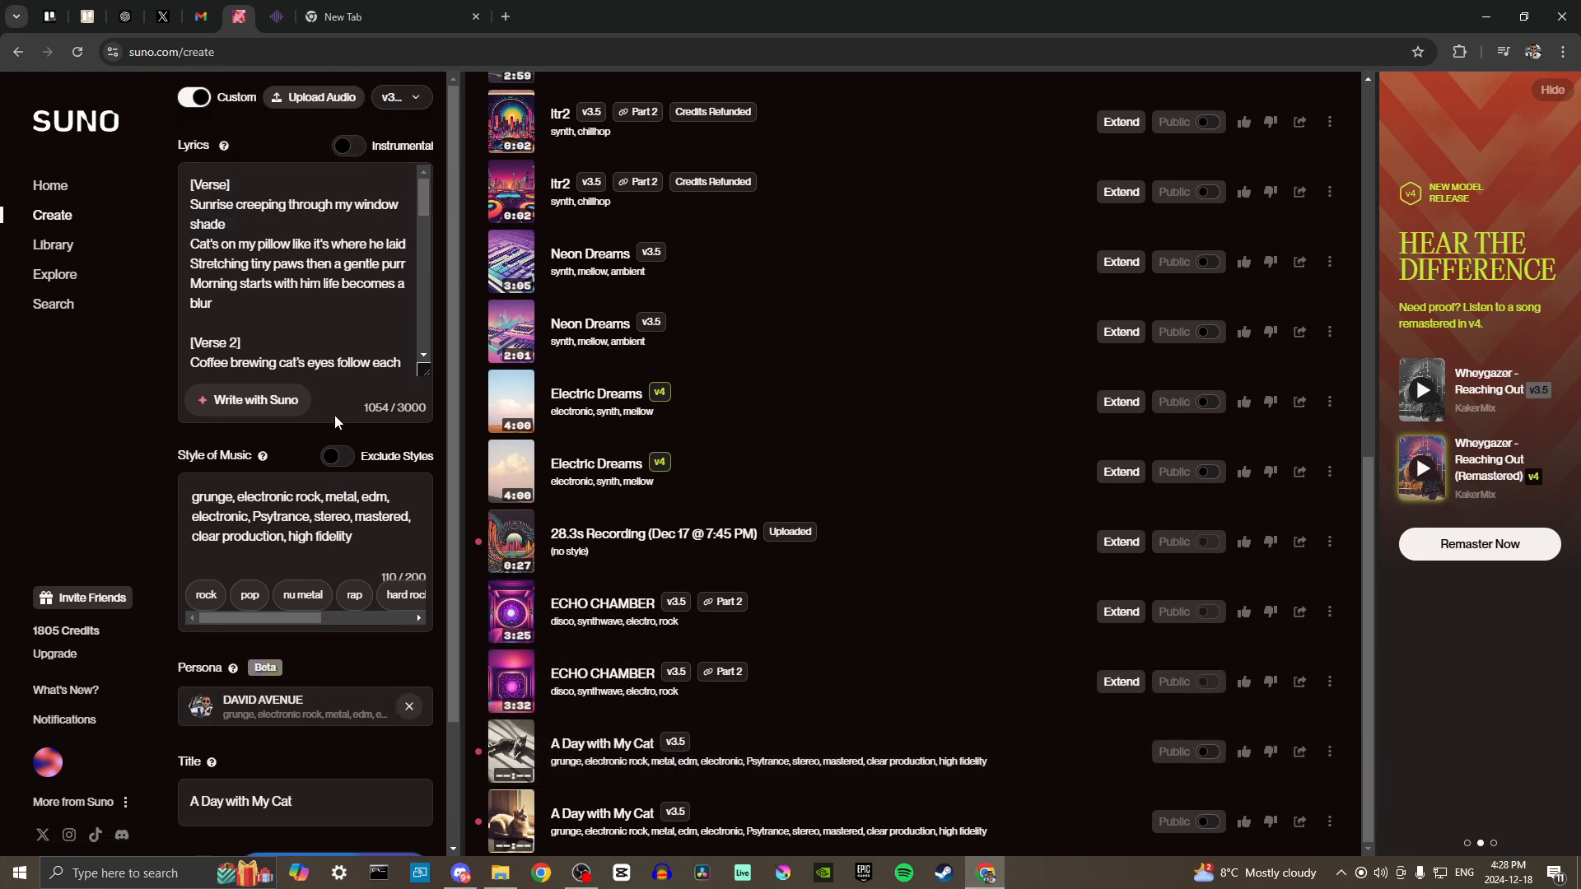
click(414, 101)
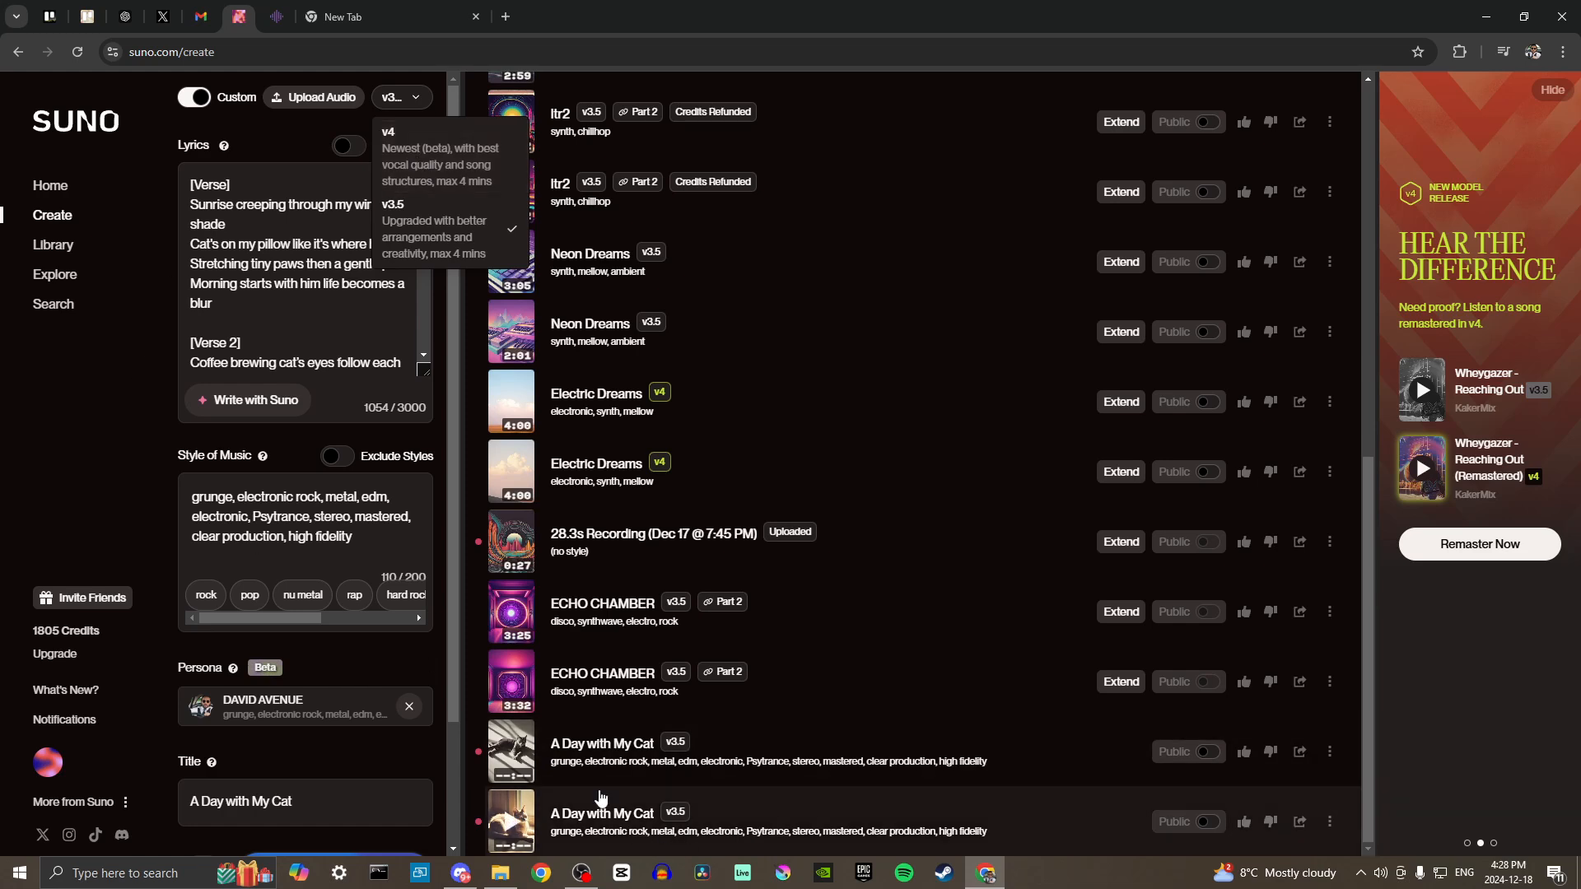
click(451, 177)
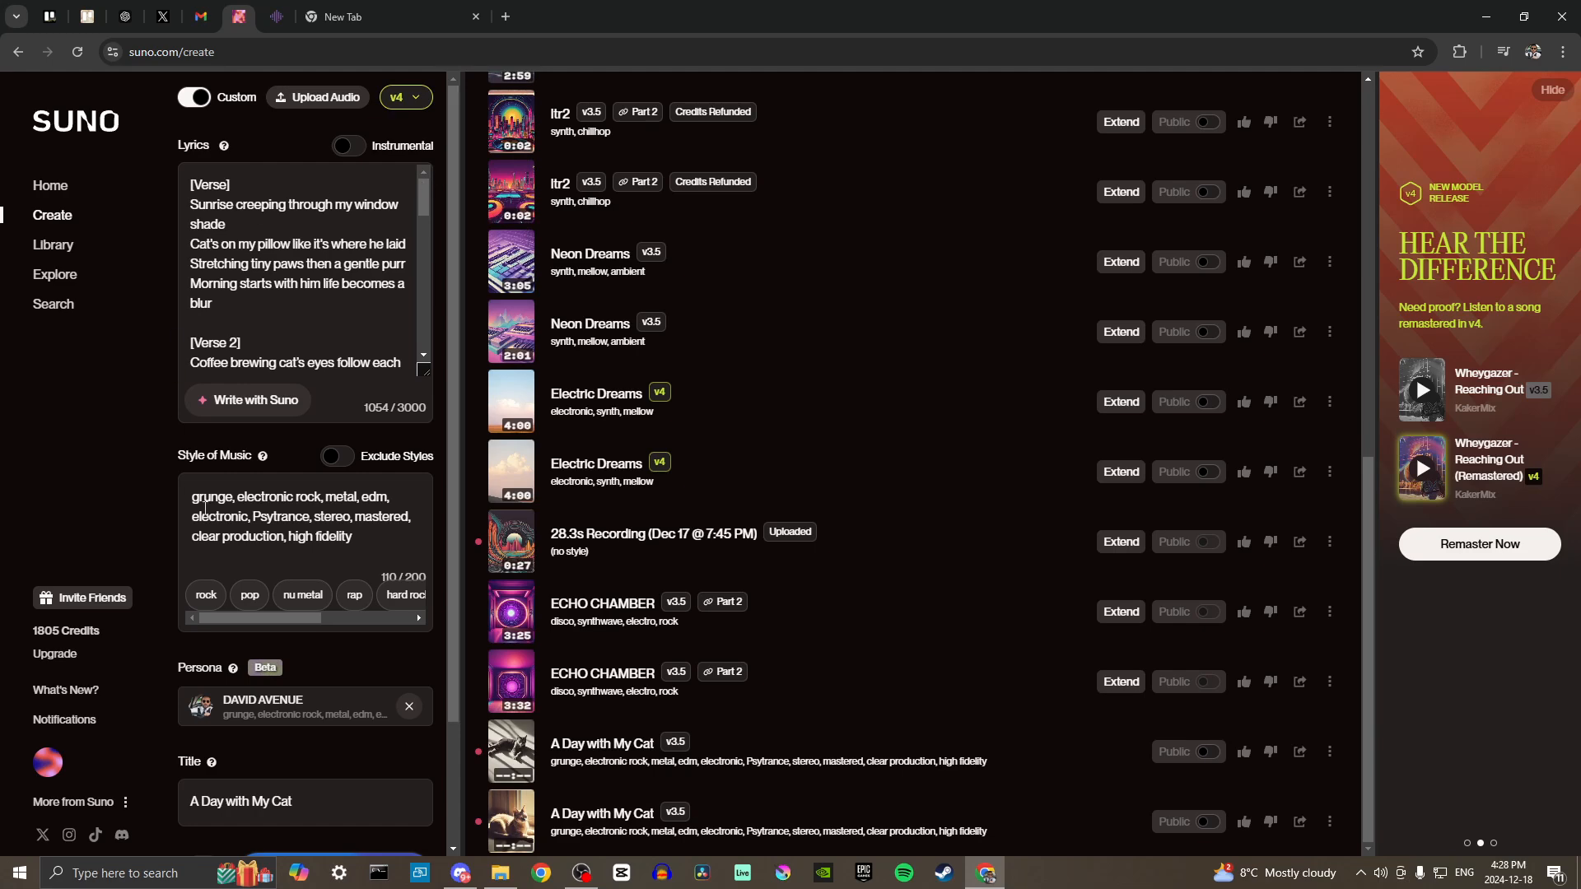
scroll(327, 511, down, 2)
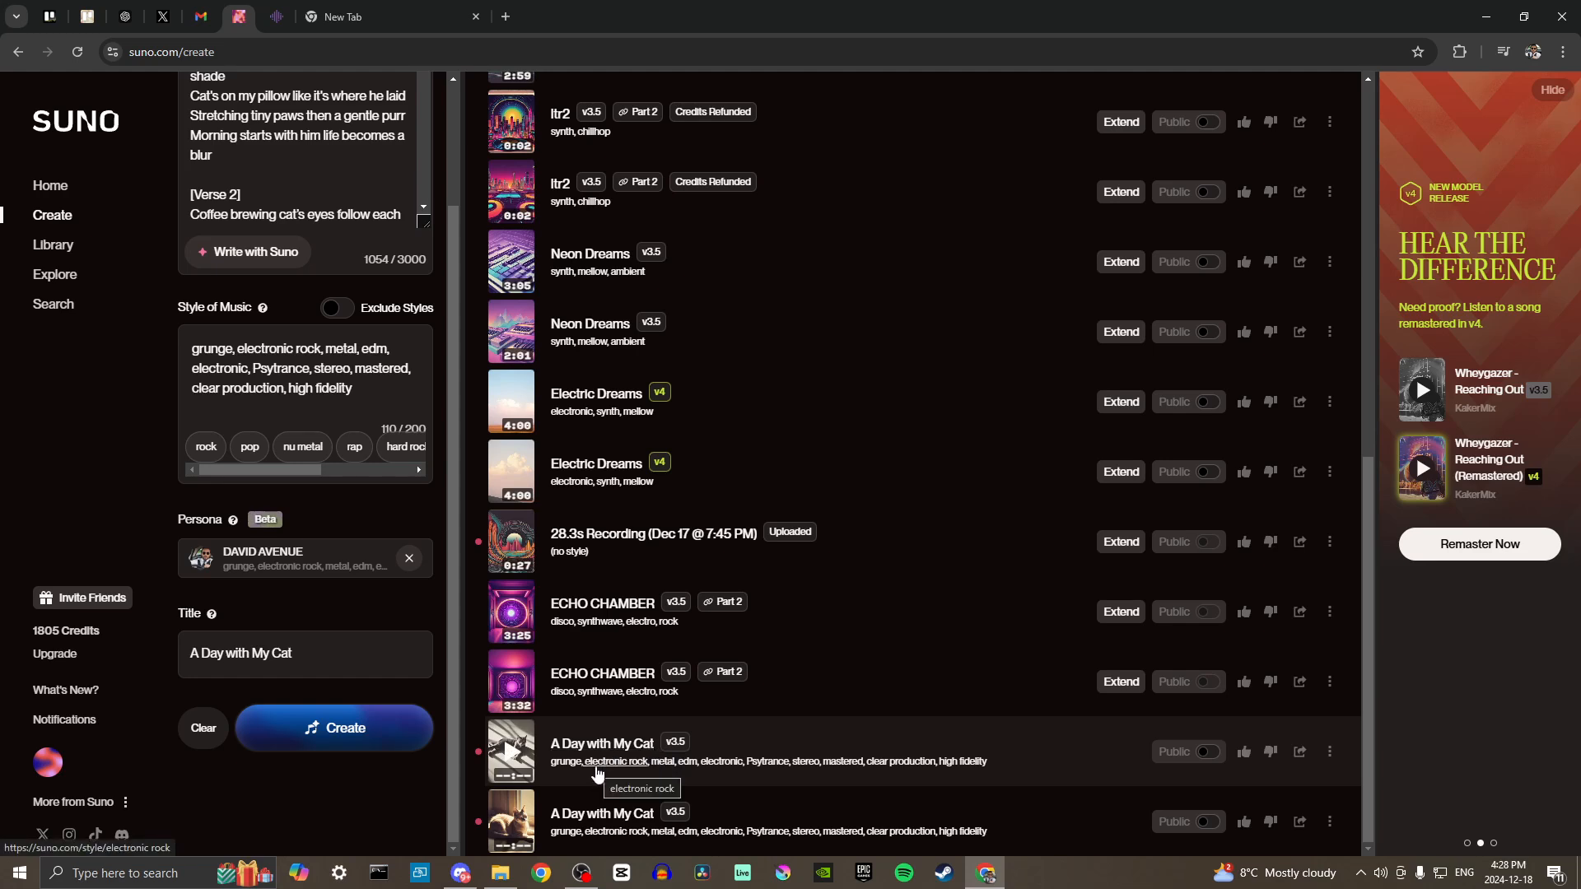
click(313, 735)
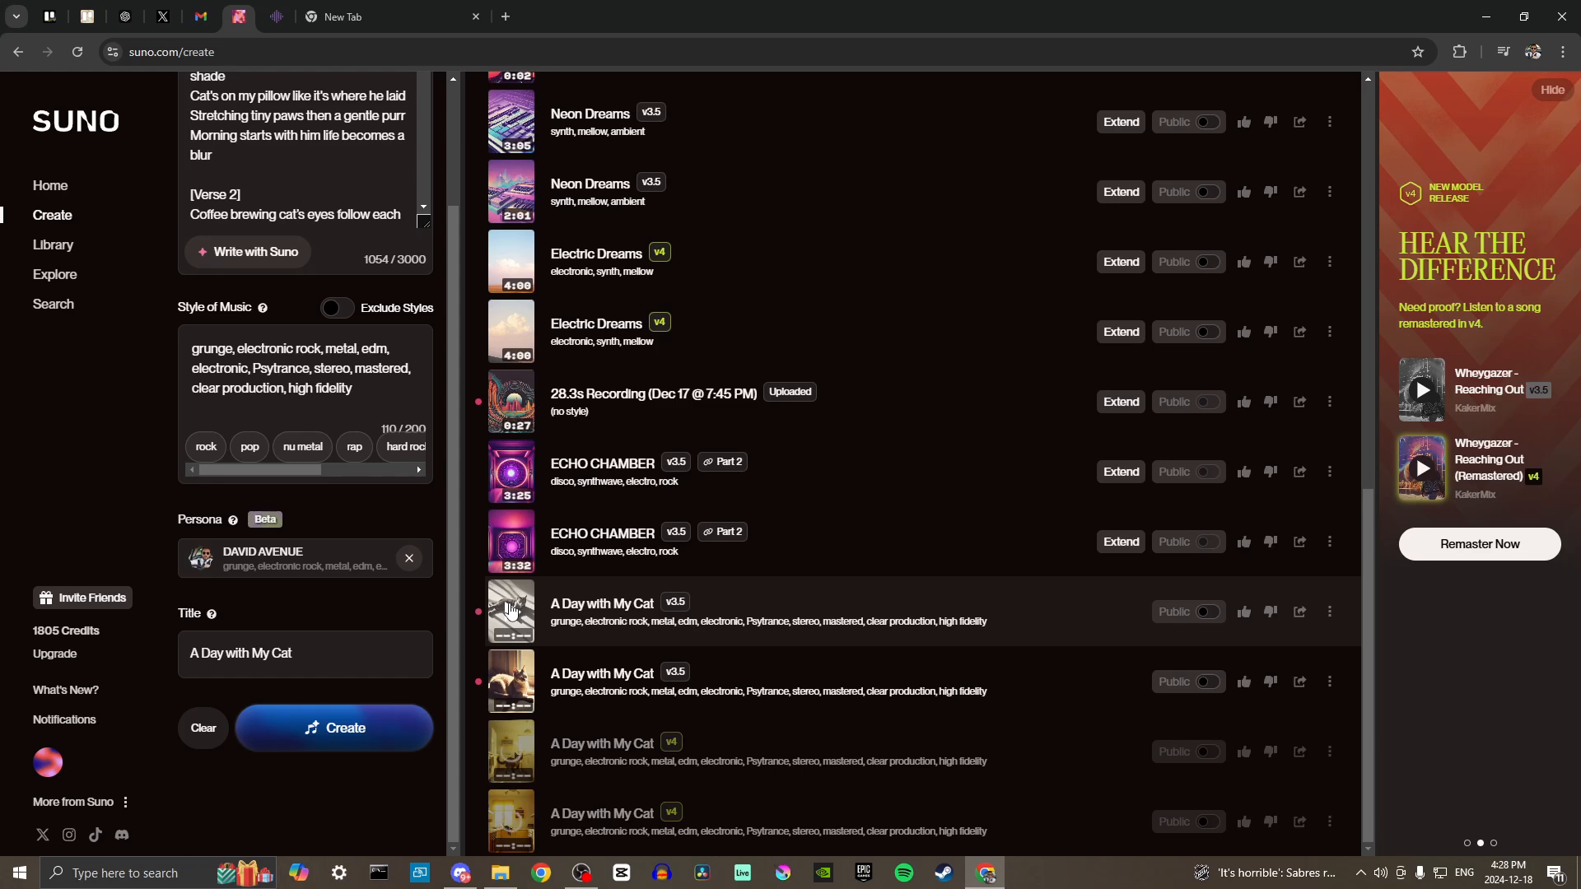
Play part of the first v3.5 version and the first v4 version of "A Day with My Cat" to compare them.
click(510, 610)
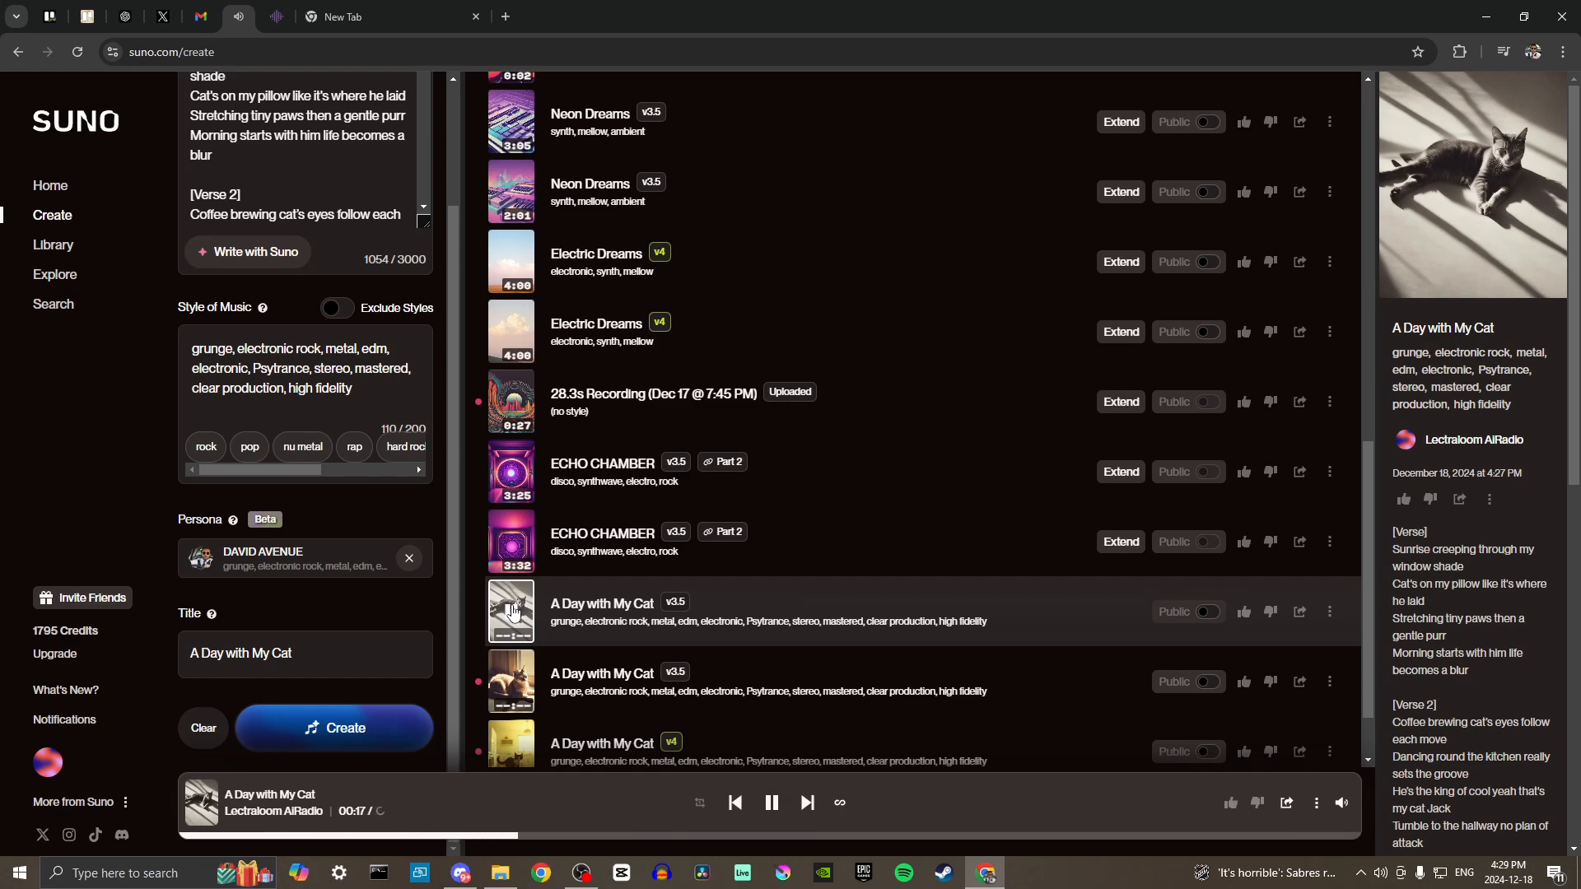
scroll(512, 610, down, 1)
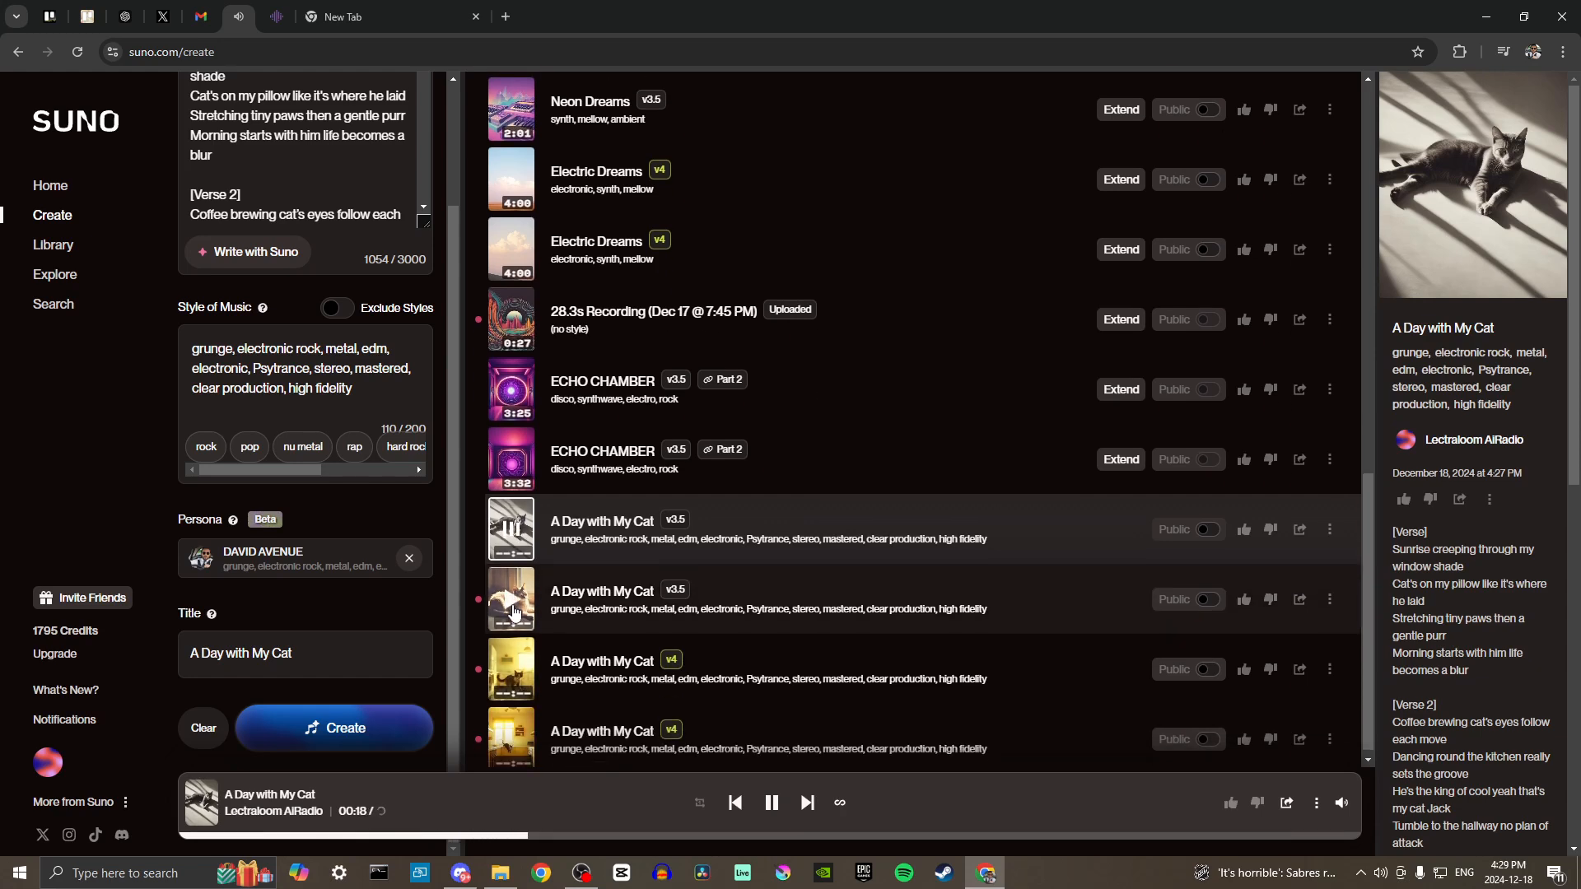
click(511, 531)
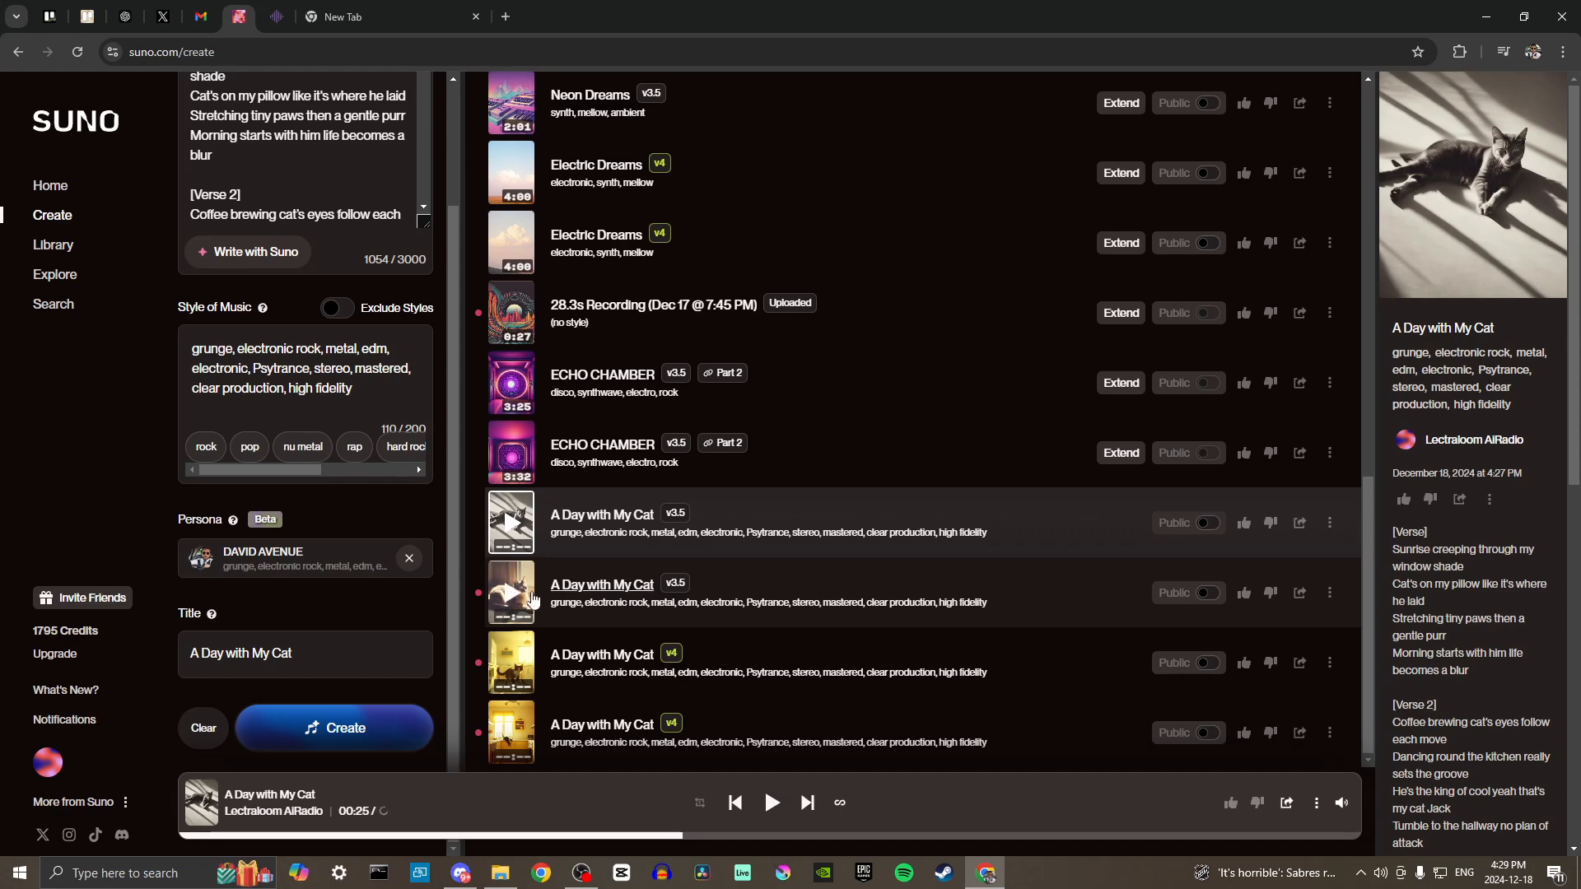
click(511, 665)
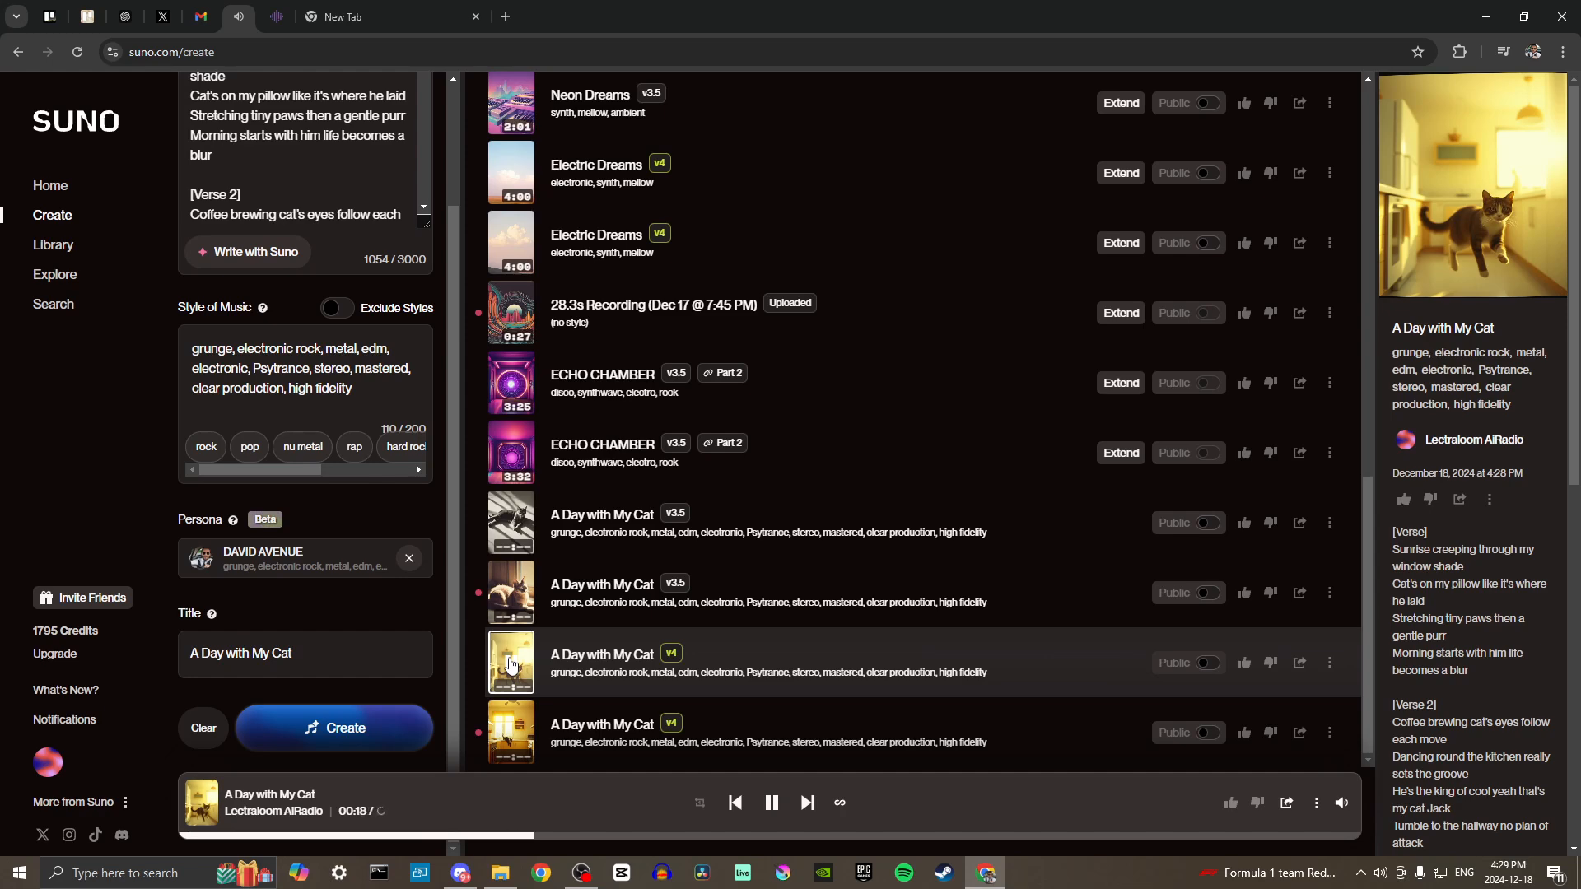
click(512, 666)
Replace the DAVID AVENUE persona with VANTH for the song and review the lyrics and style settings.
scroll(341, 617, up, 2)
scroll(341, 618, down, 2)
click(409, 562)
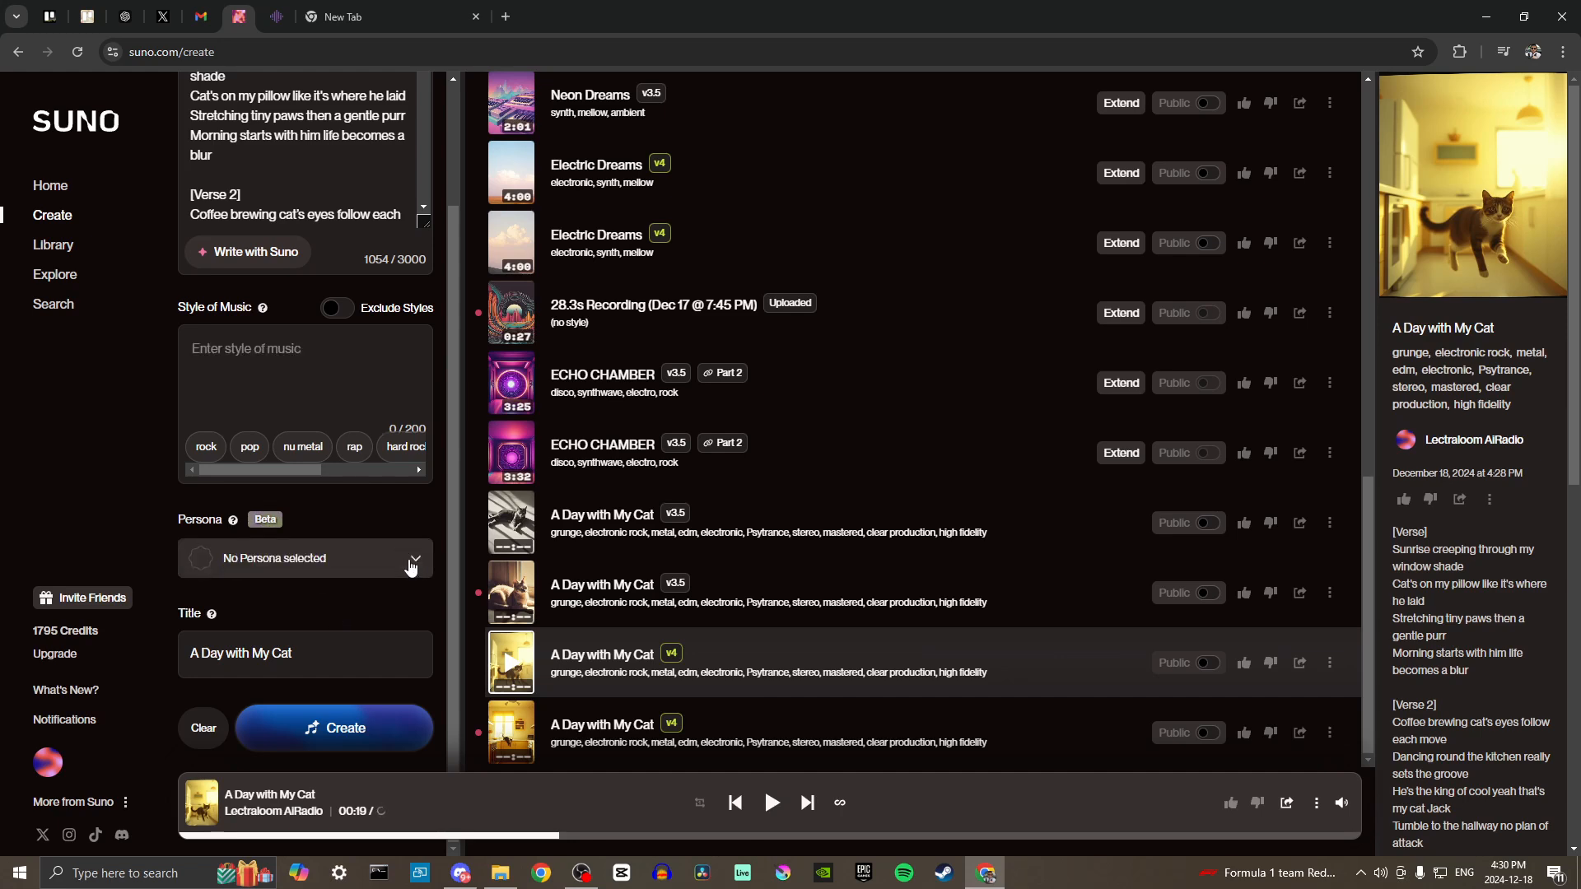
click(300, 572)
scroll(298, 592, down, 1)
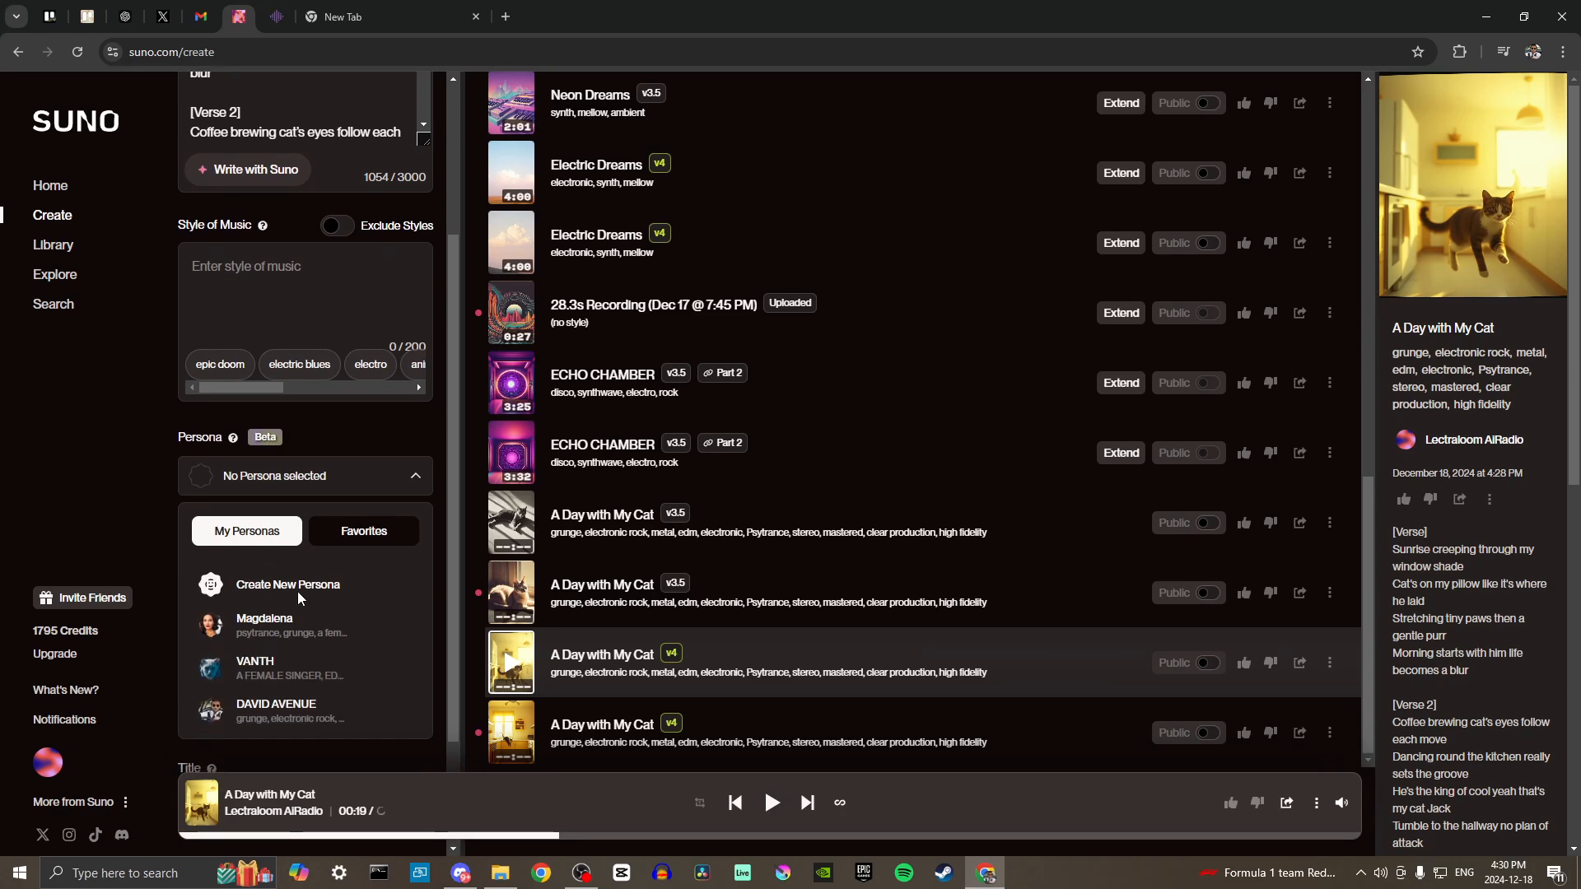
click(264, 659)
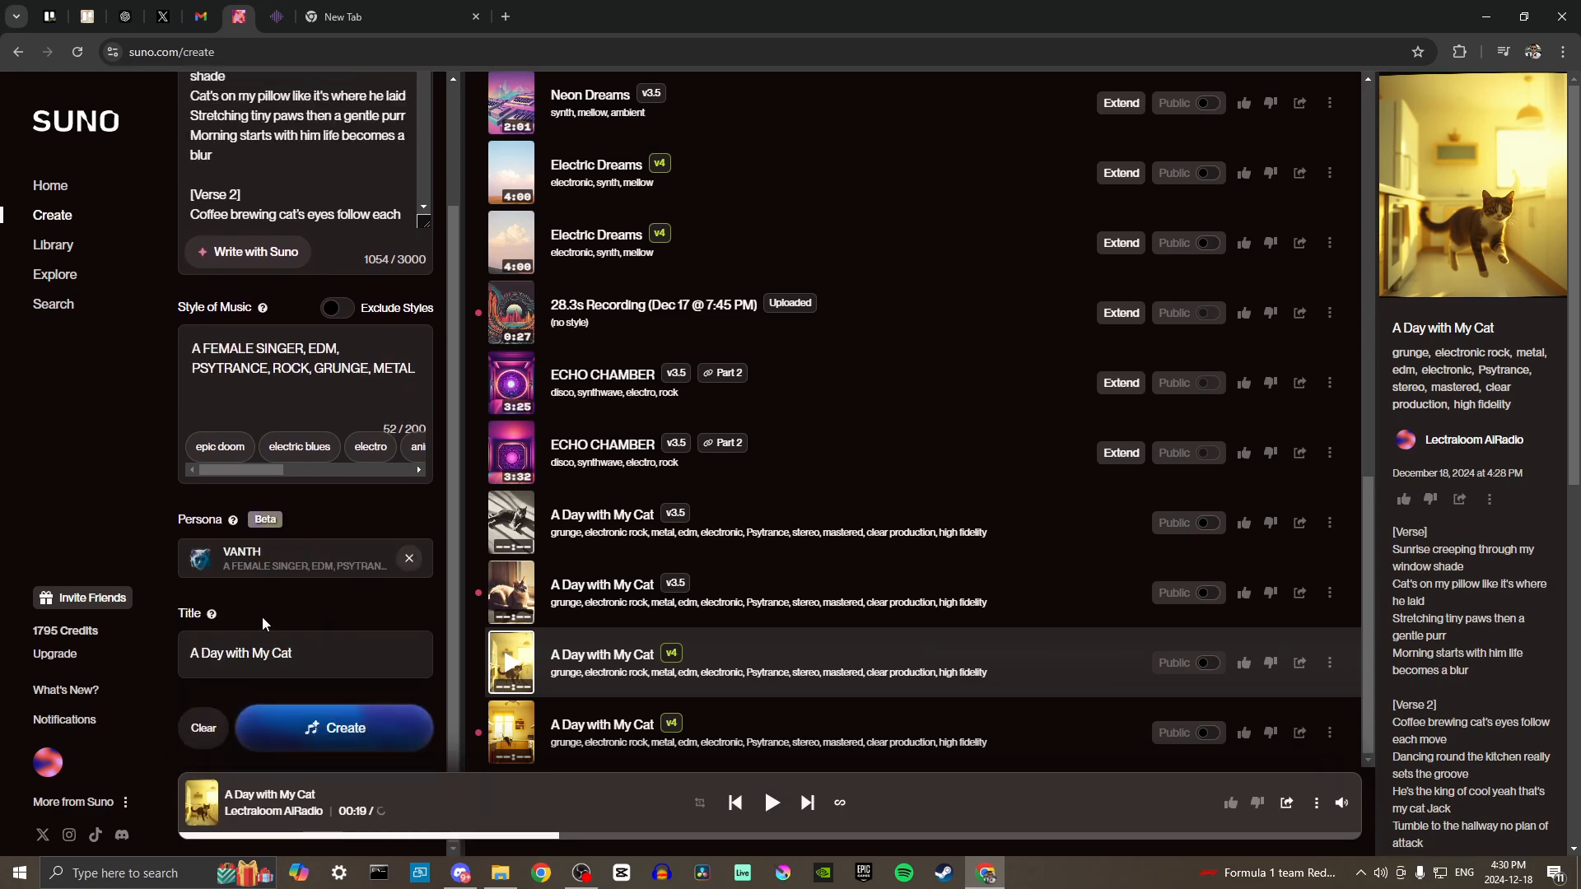
scroll(275, 388, up, 2)
scroll(279, 313, down, 5)
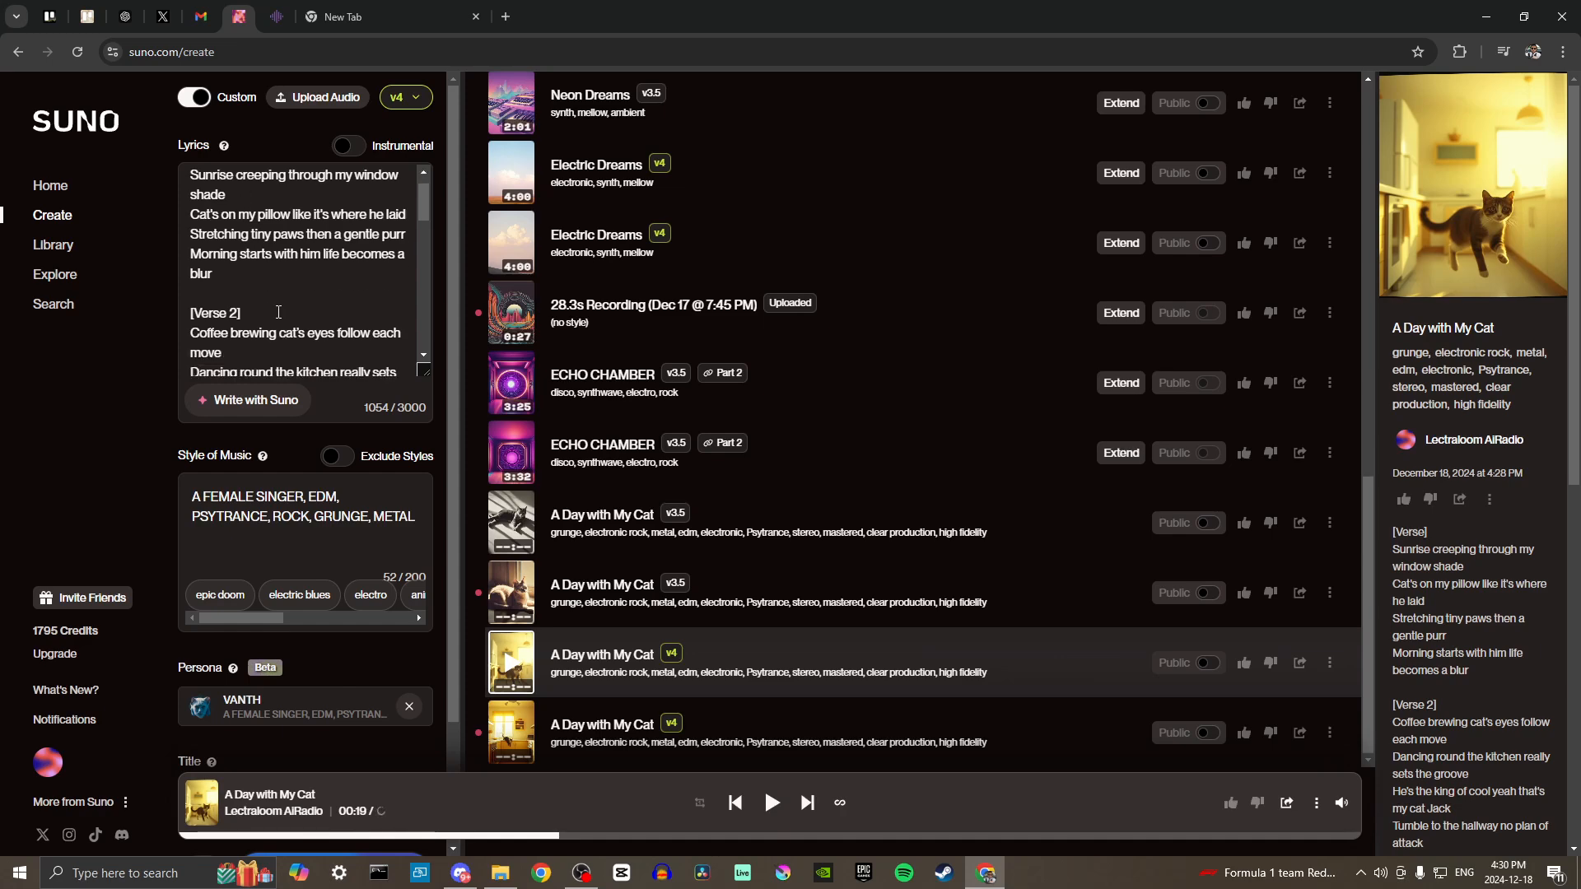
scroll(278, 312, up, 2)
scroll(242, 471, down, 2)
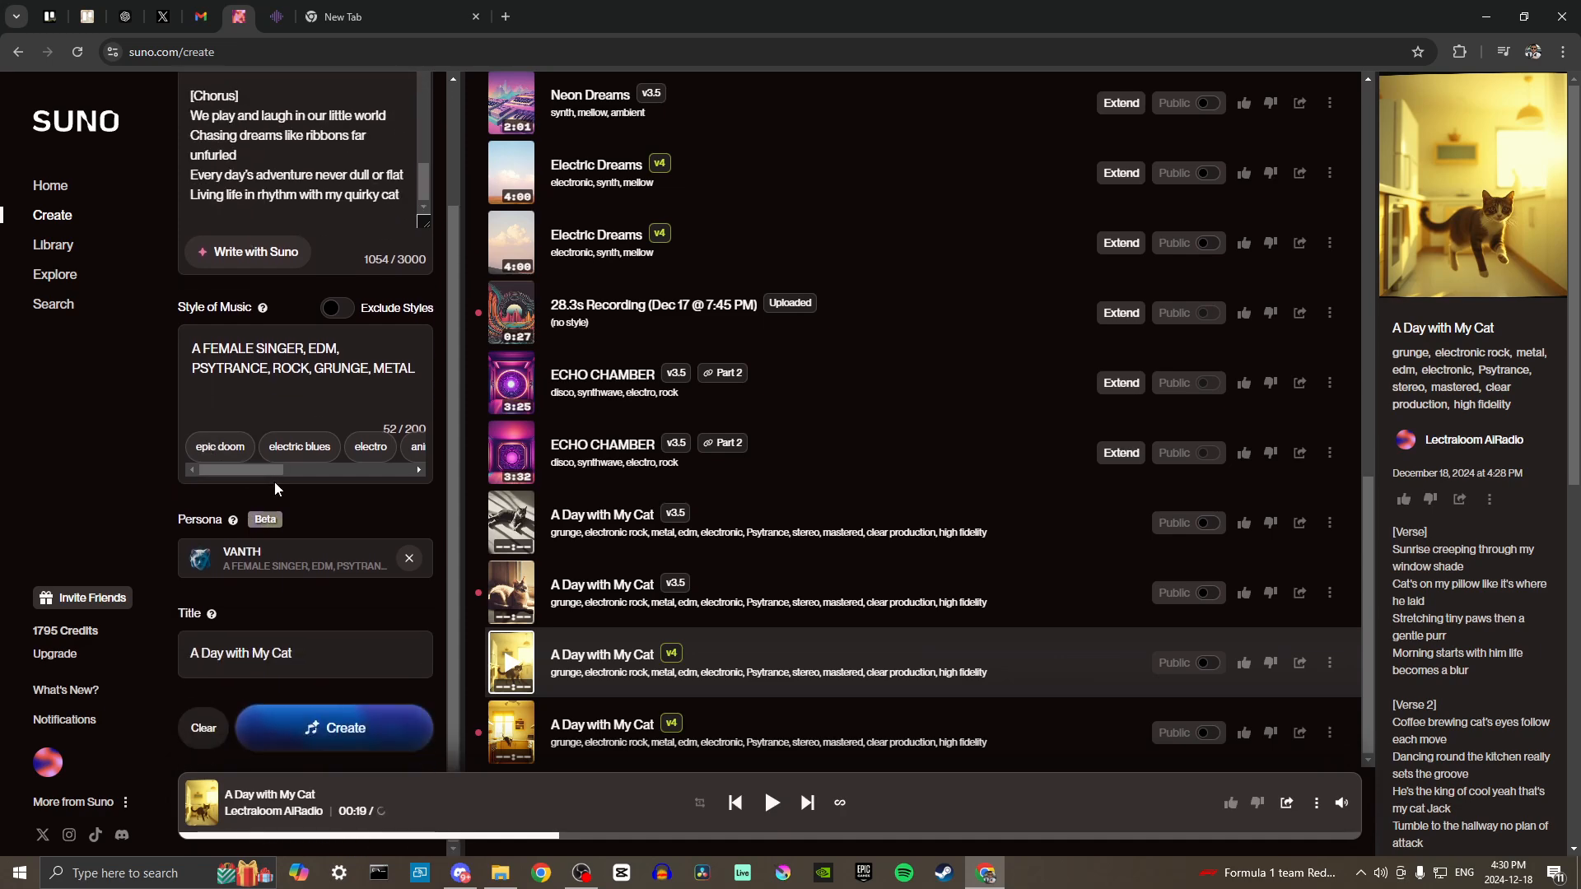
Generate "A Day with My Cat" with the VANTH persona on v4 and play part of the first new version.
click(333, 737)
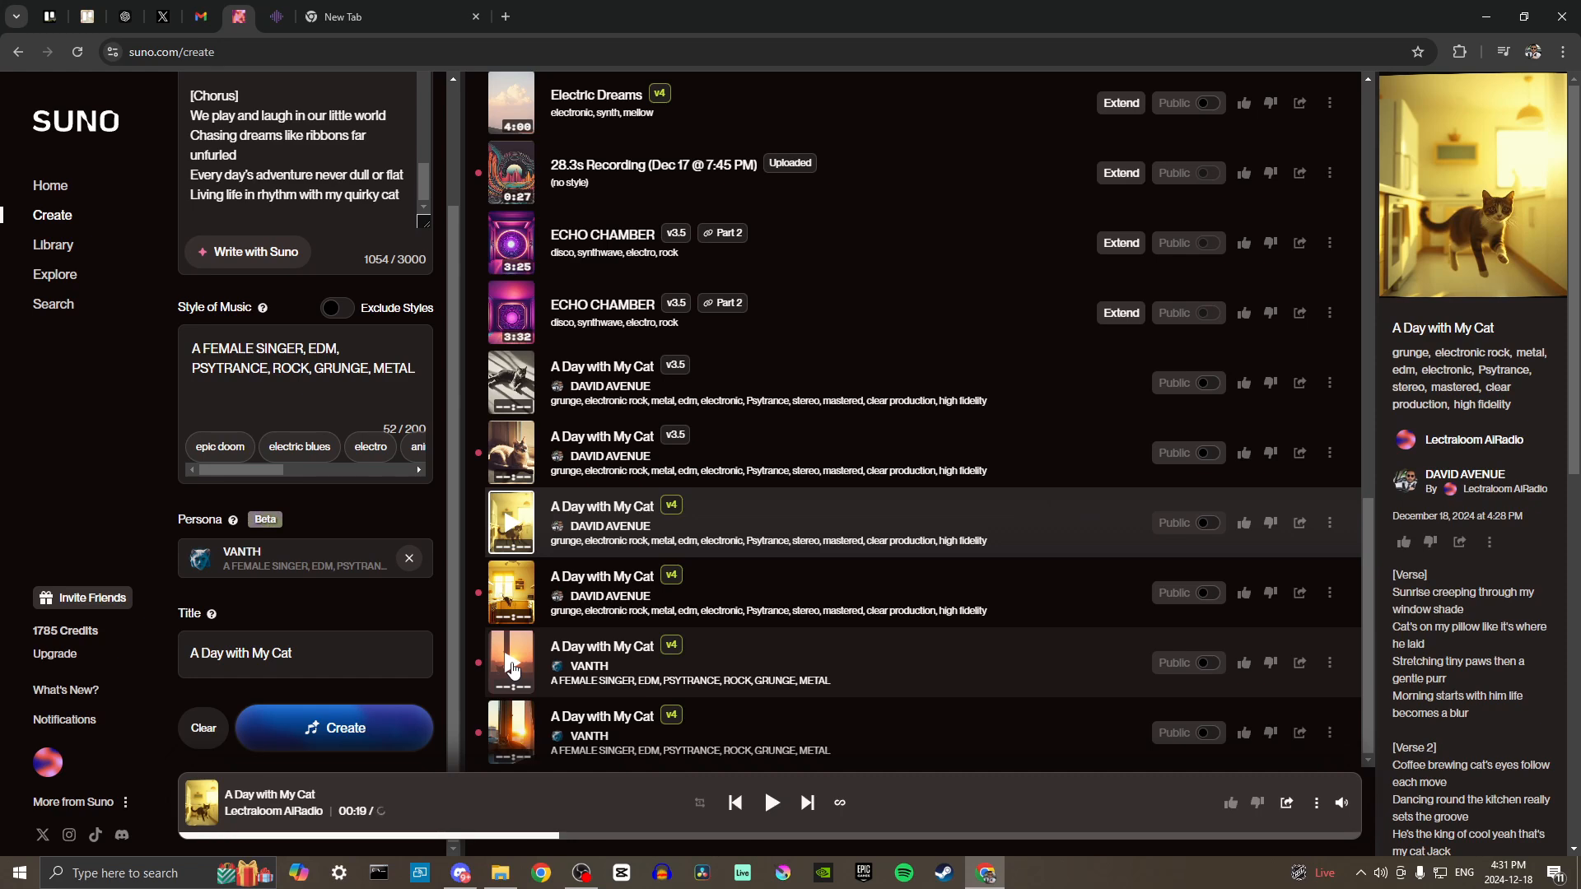
click(512, 669)
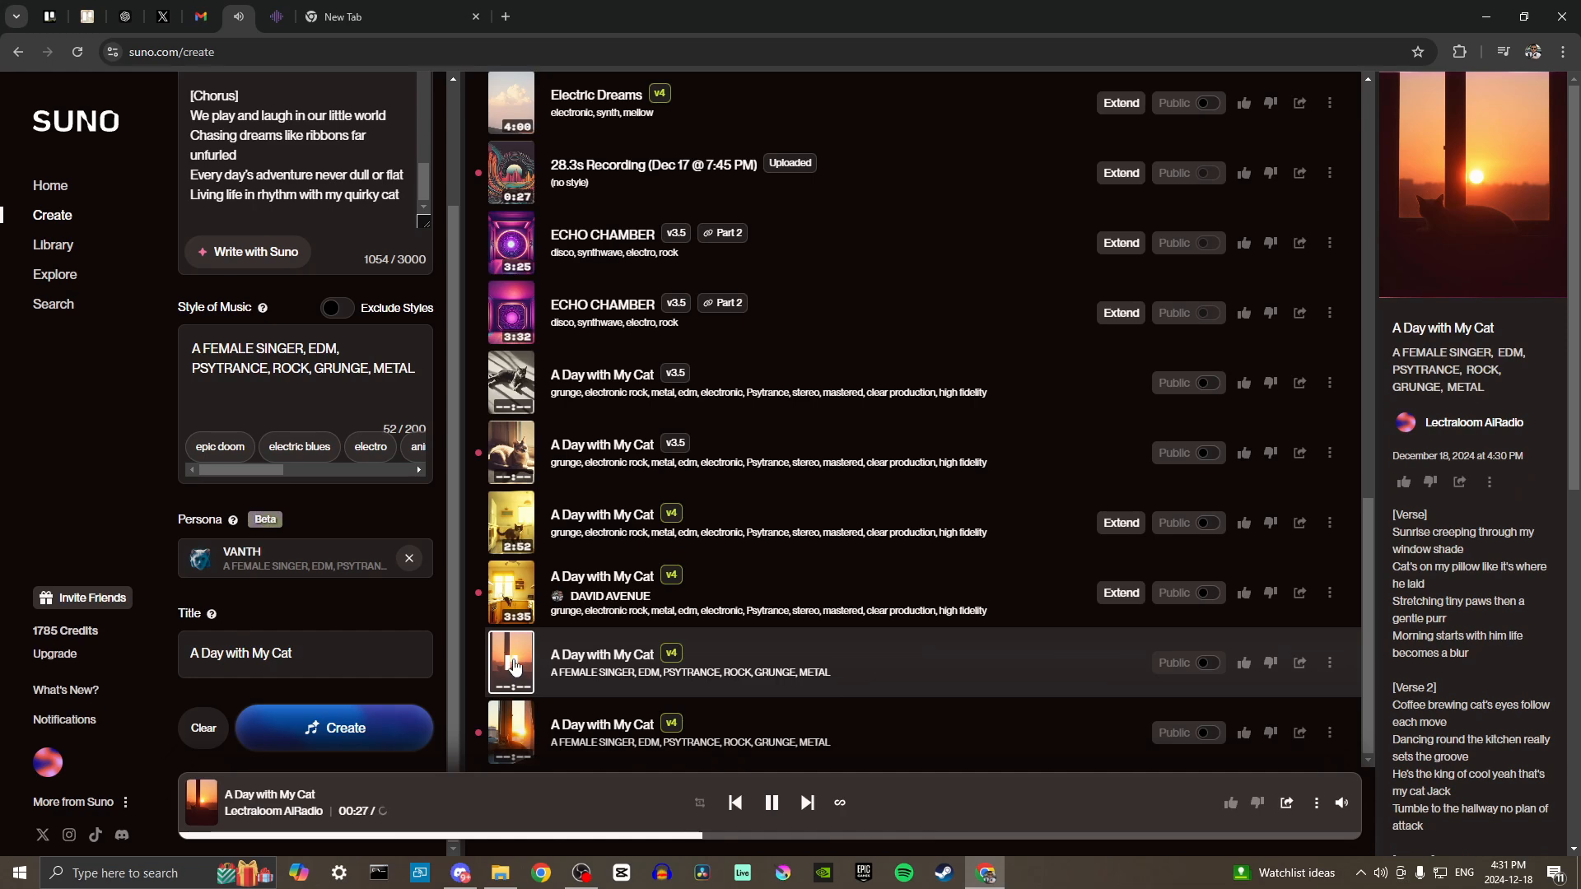
click(512, 669)
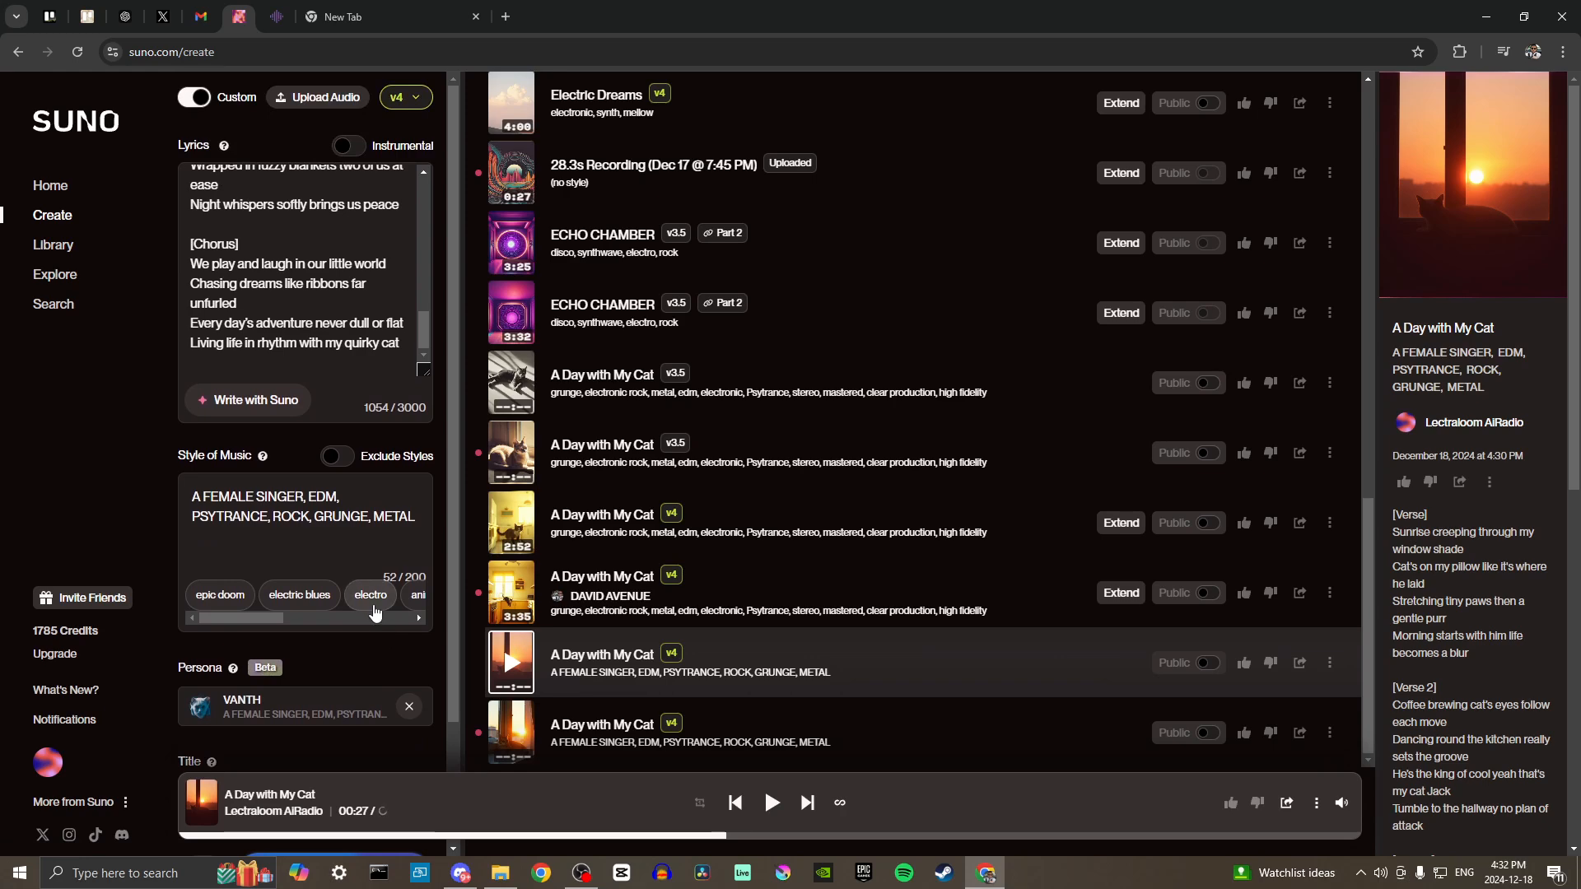
Enable instrumental mode and generate "A Day with My Cat" on v4 with the VANTH persona and the same style settings.
click(347, 147)
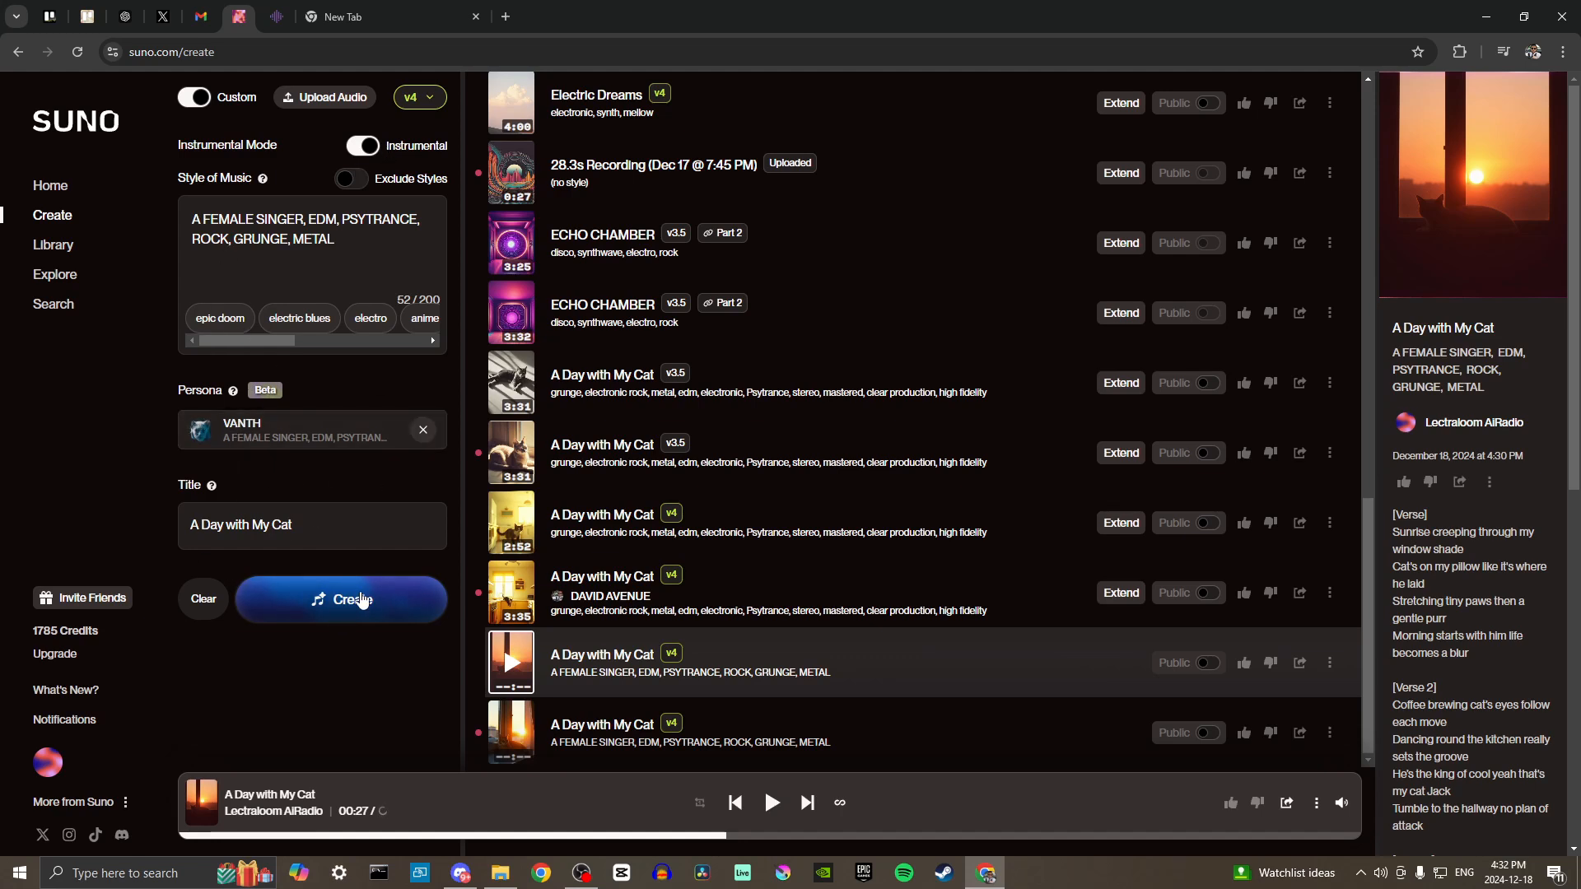
click(340, 614)
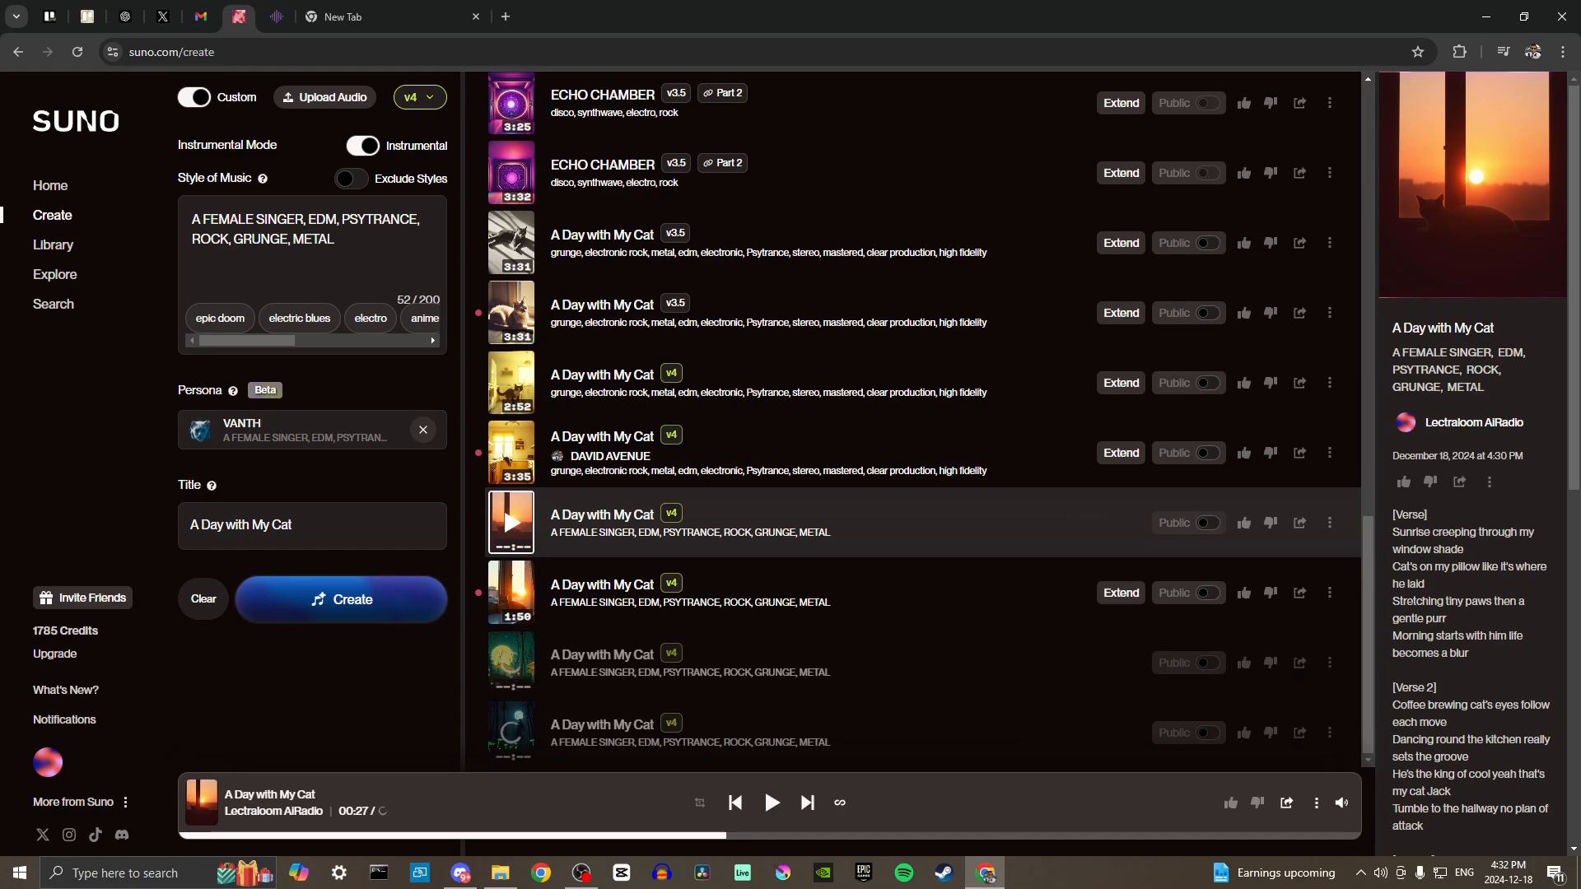
key(alt+Tab)
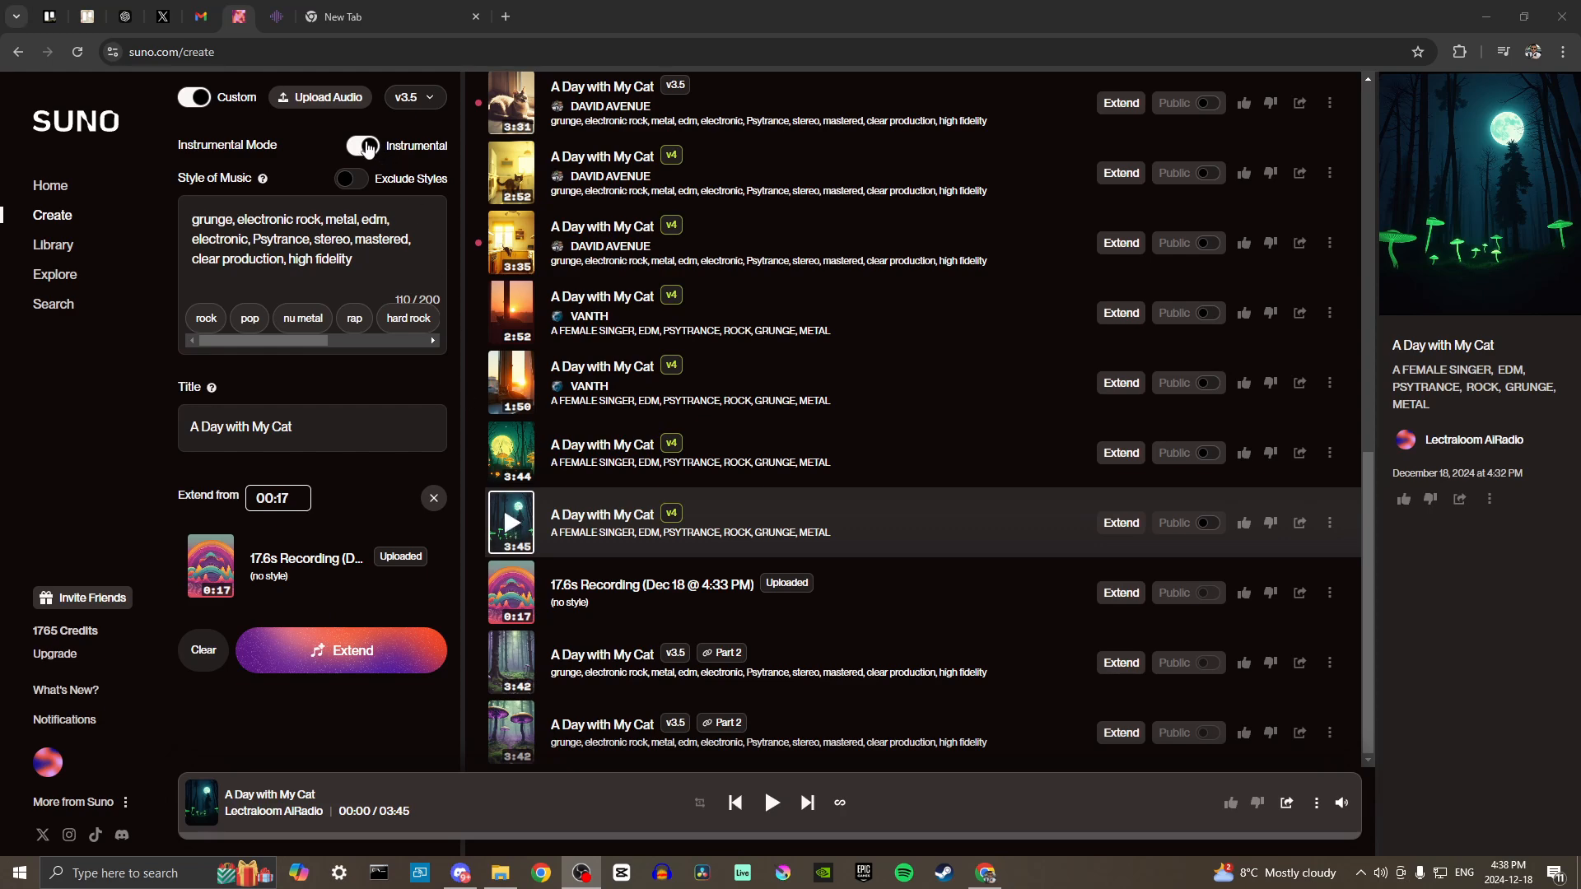
Play the second v4 instrumental of "A Day with My Cat", sampling the opening, about 1:19 and a section past 2:00, and pause it.
click(510, 522)
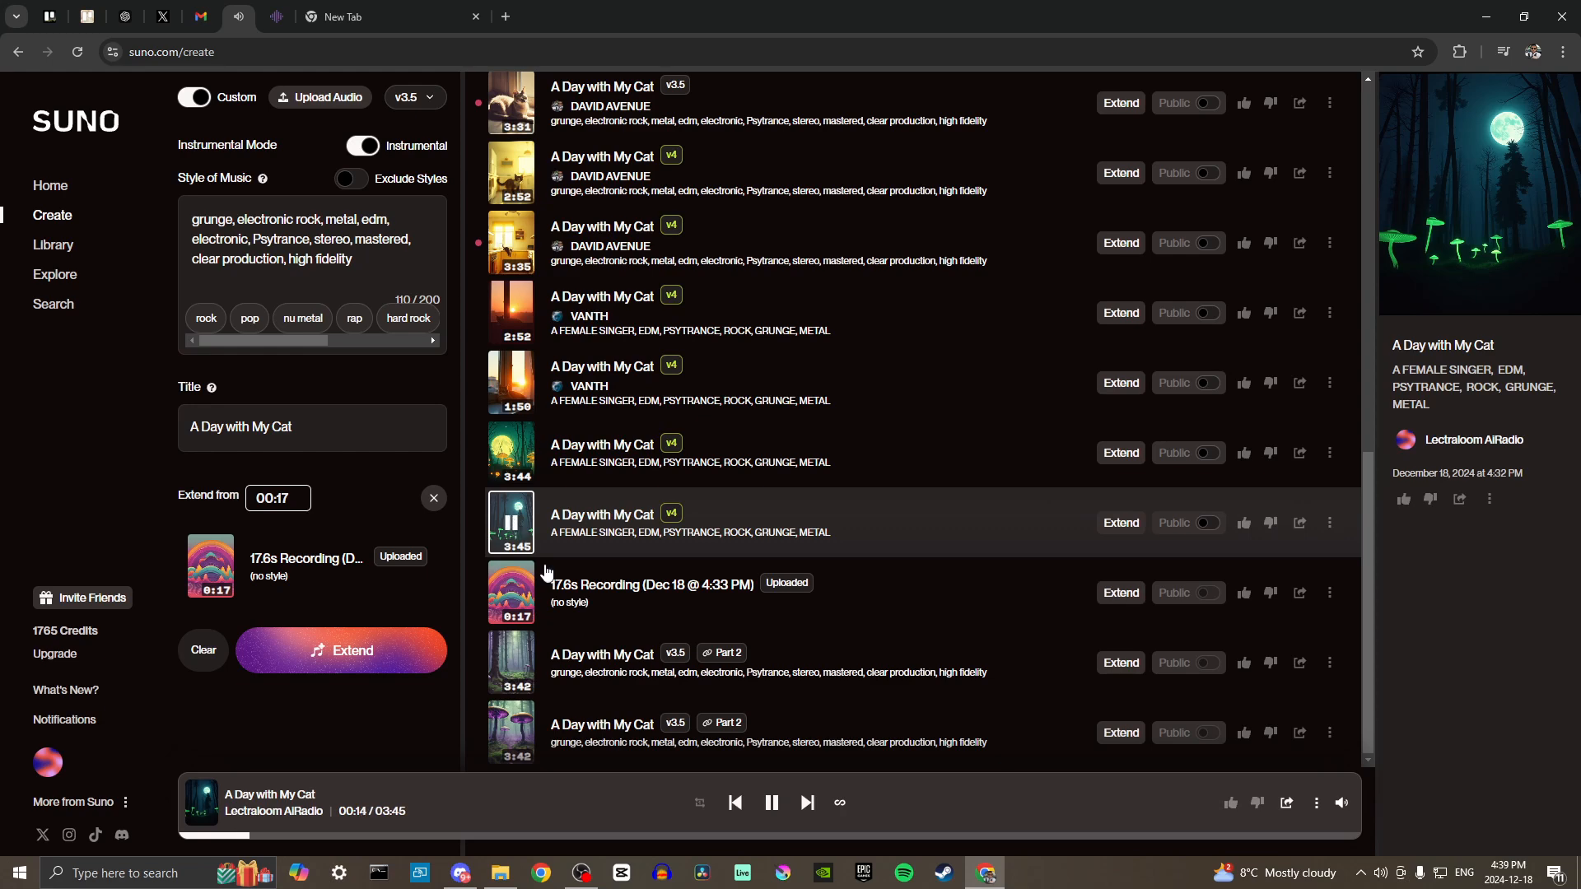
click(594, 836)
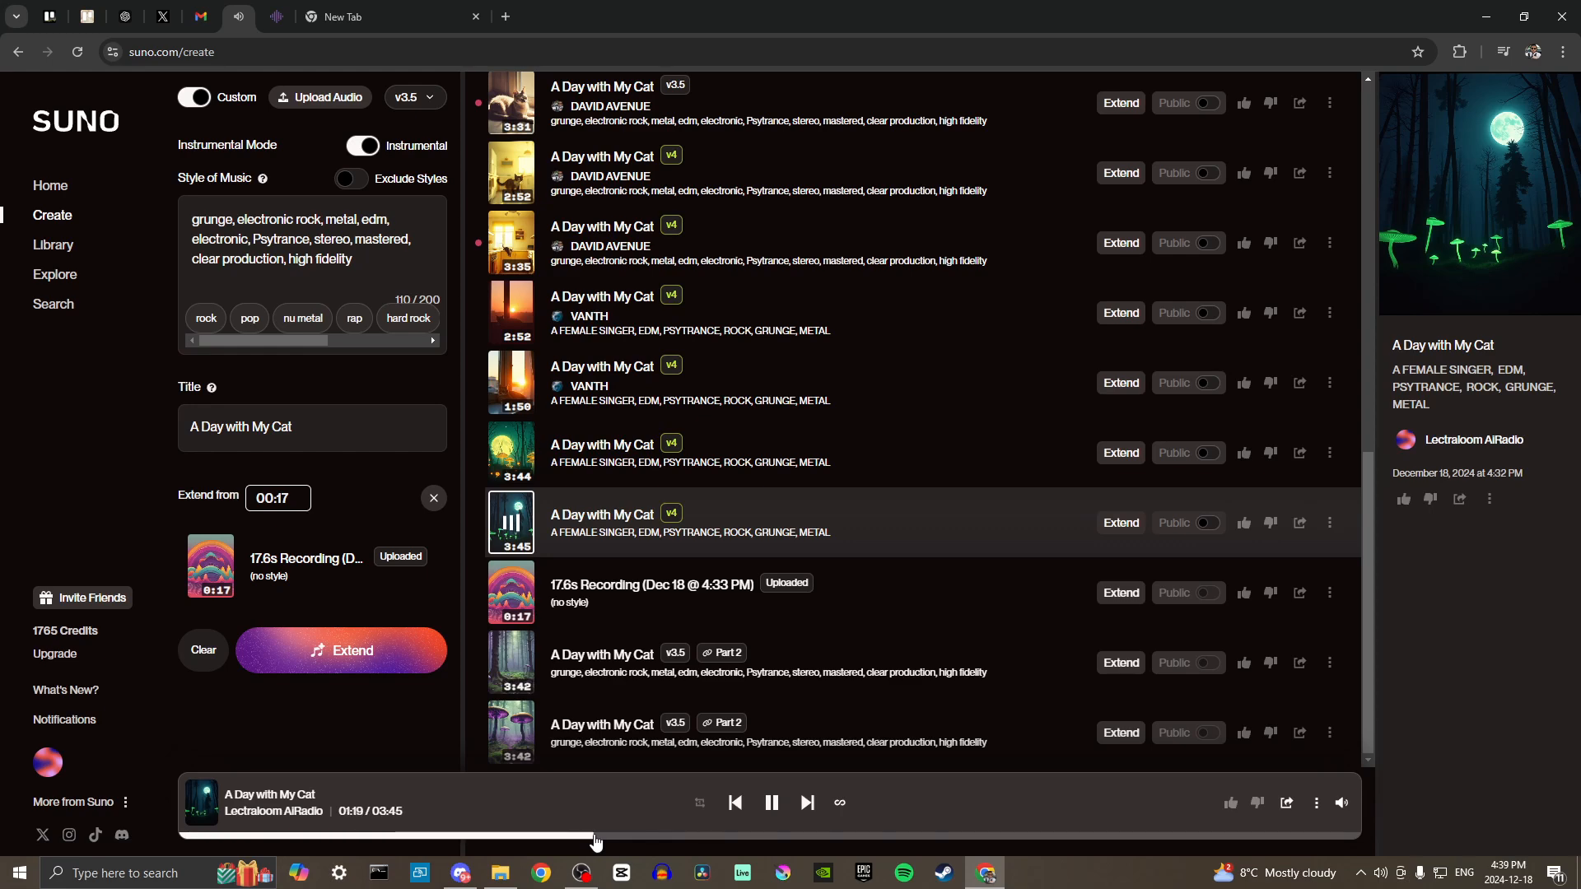
click(859, 837)
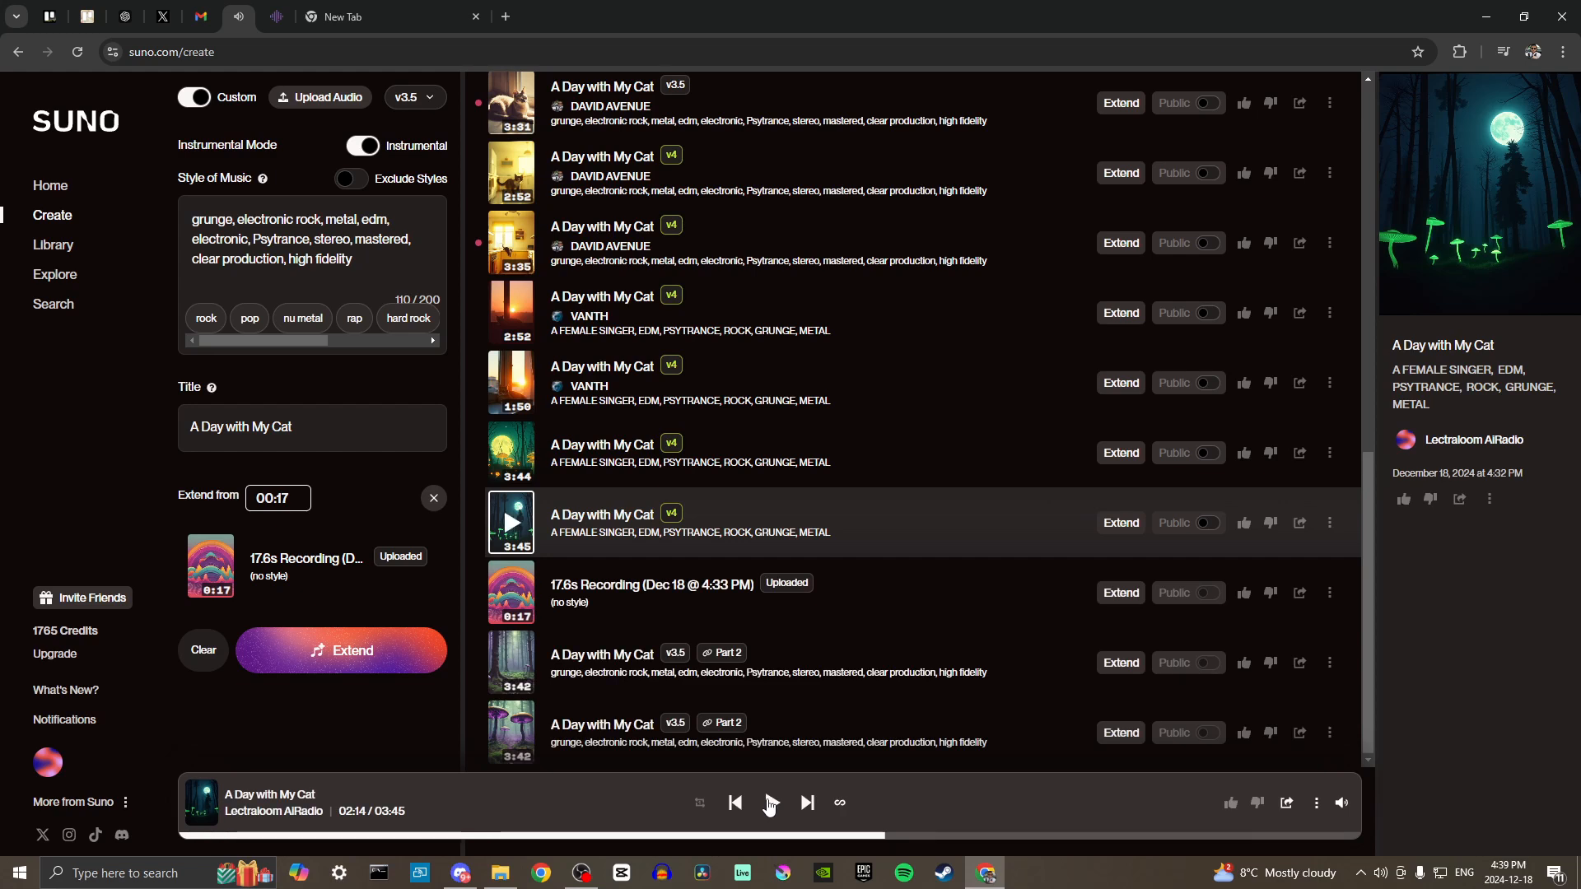
click(770, 802)
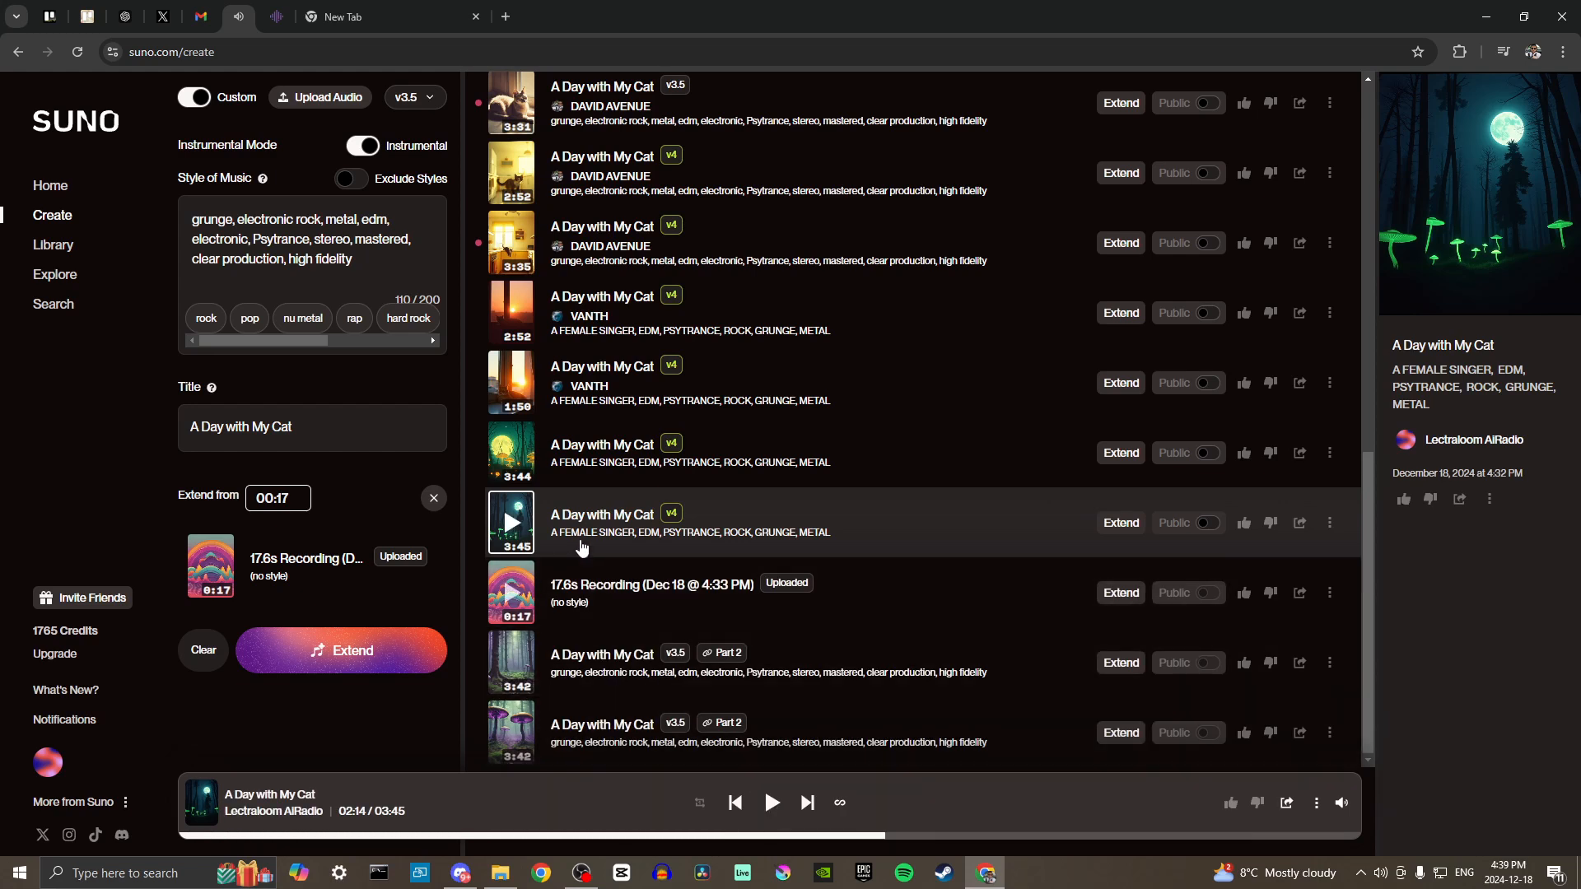